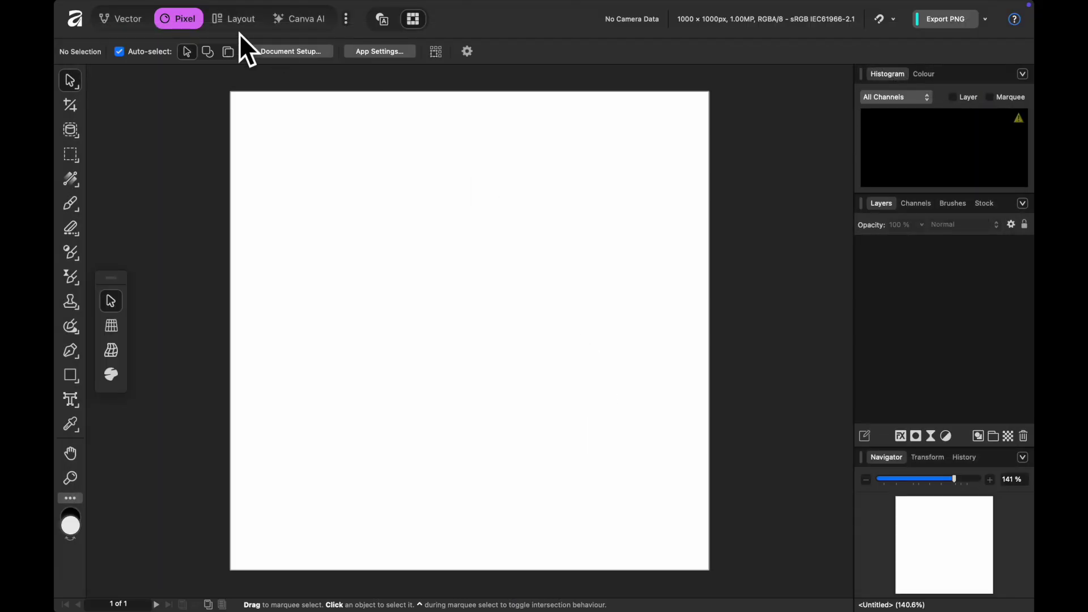
Paste the three-panel moody 1920 London street comic prompt into the Canva AI prompt field.
mouse_move(130, 3)
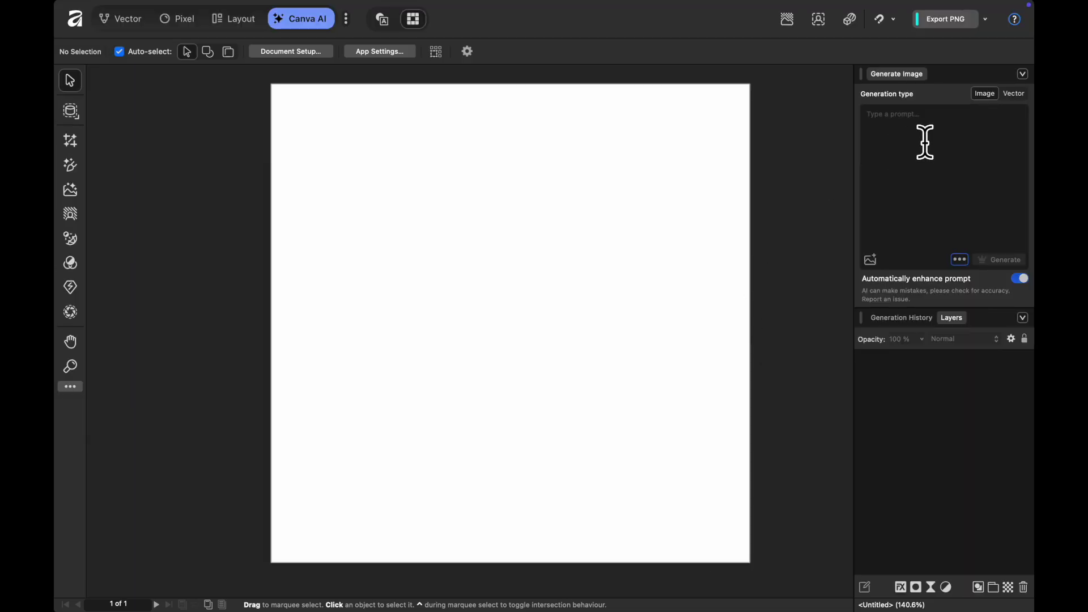
left_click(924, 141)
type("3 narrow vertical comic panels of 3 different 1920 London streets. Each with moody lighting coming from street lamps.")
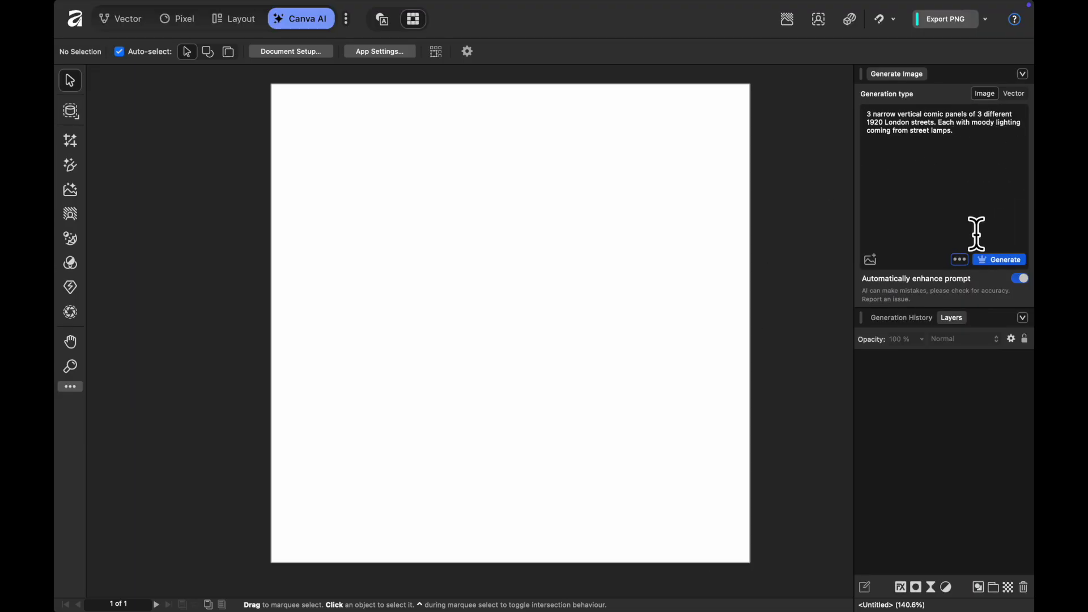
Set Style to Moody and image count to 6, and turn off Automatically enhance prompt.
left_click(959, 259)
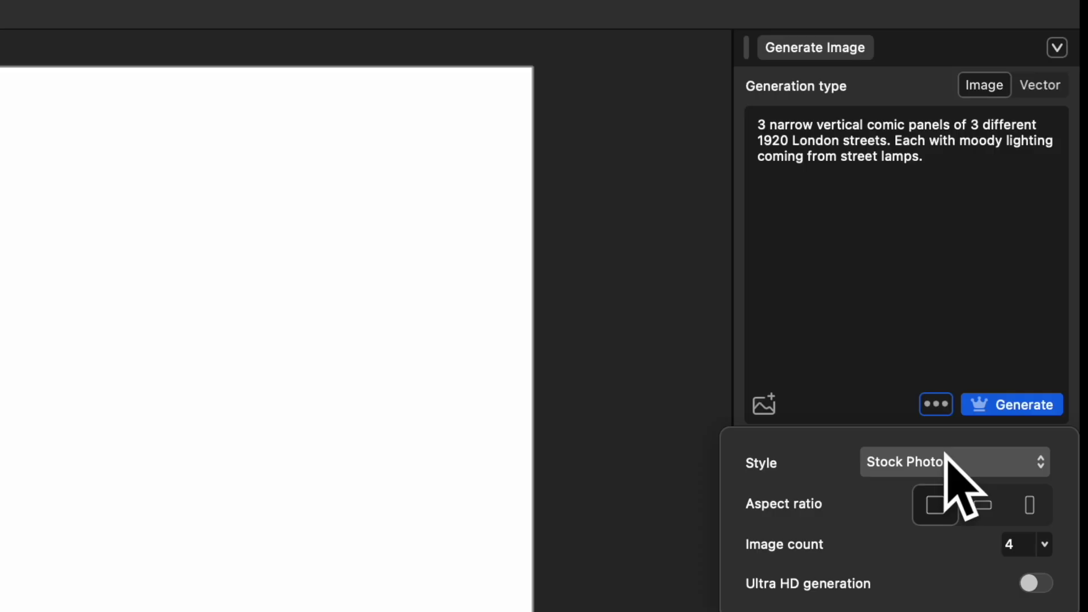
left_click(964, 287)
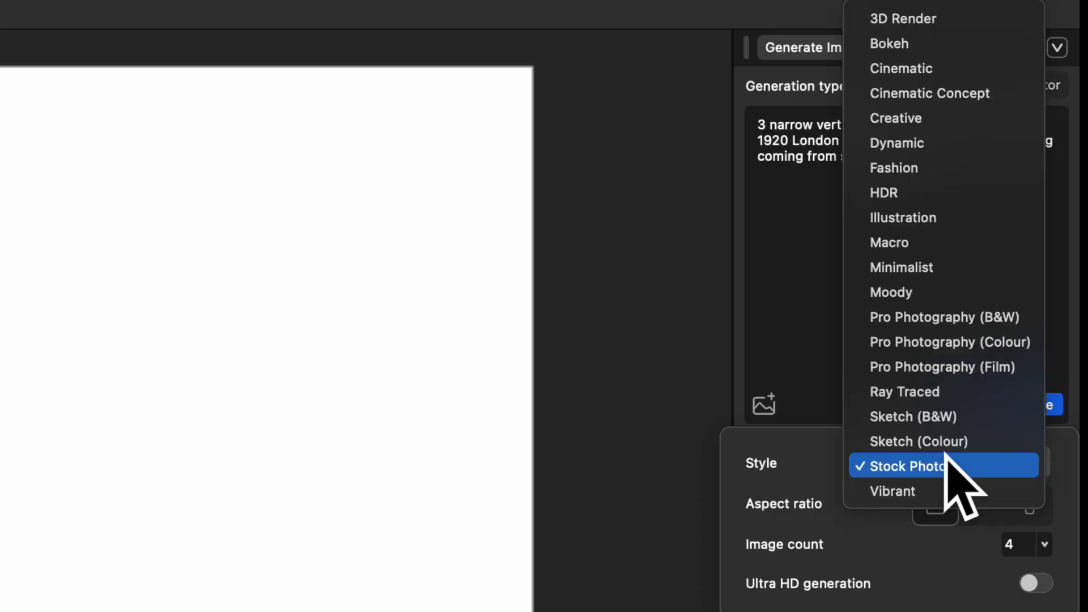
left_click(942, 291)
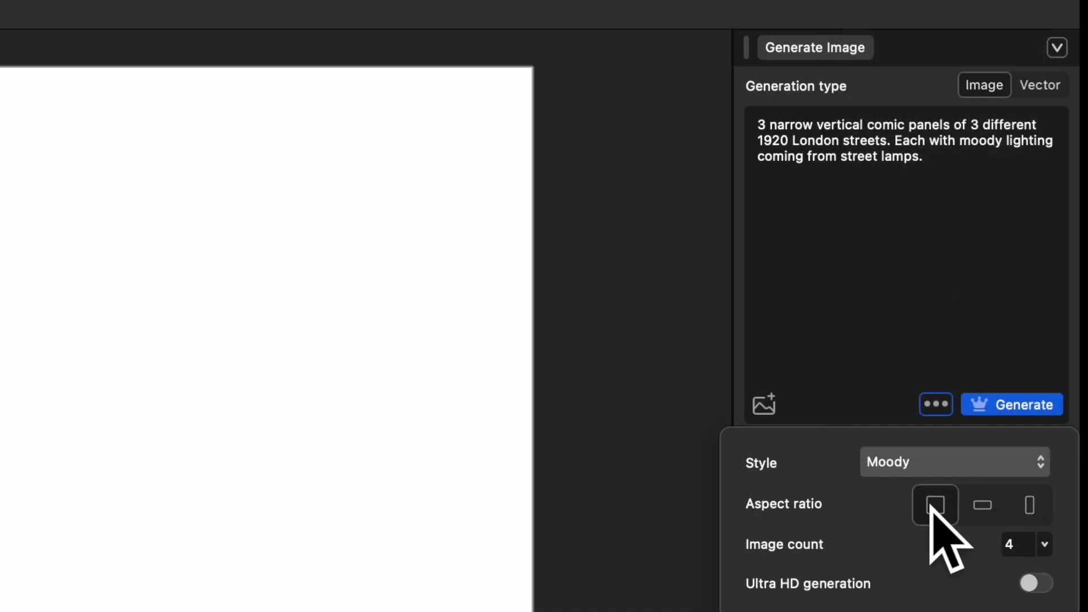
left_click(1045, 544)
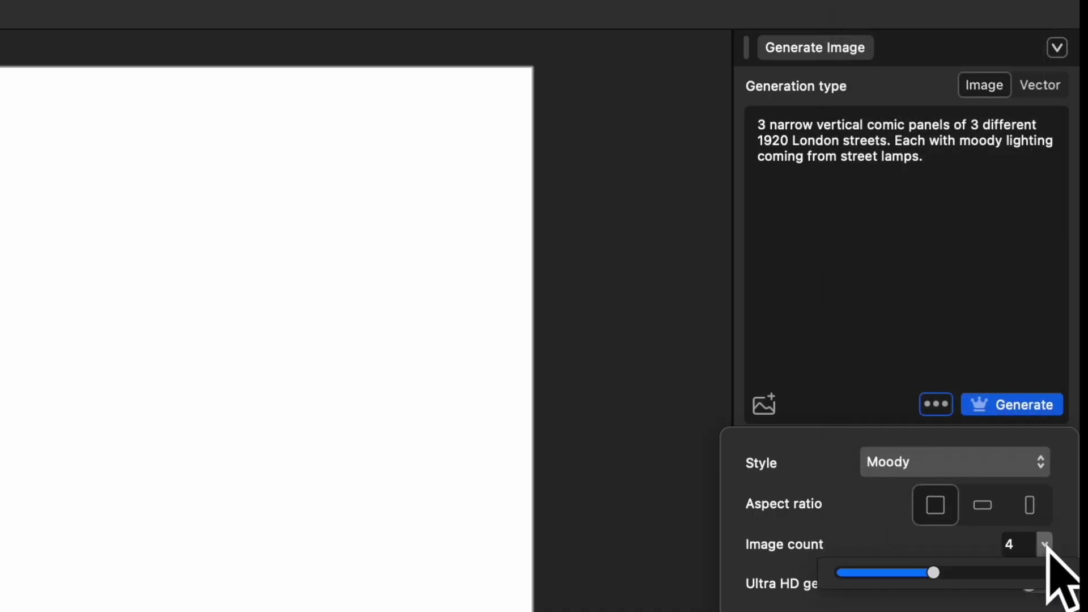
left_click_drag(935, 573, 992, 572)
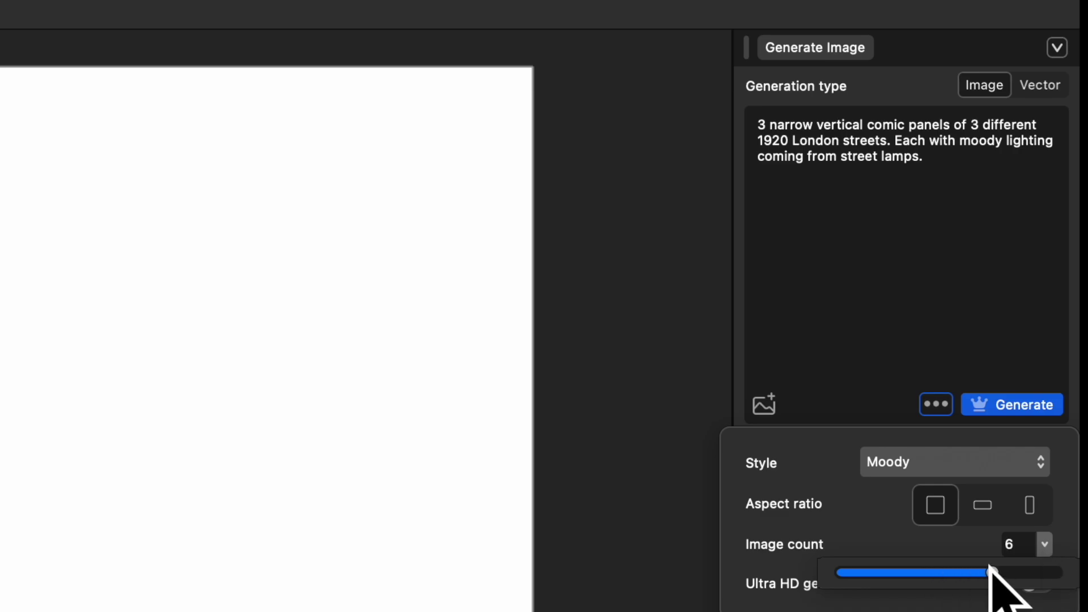
left_click(975, 261)
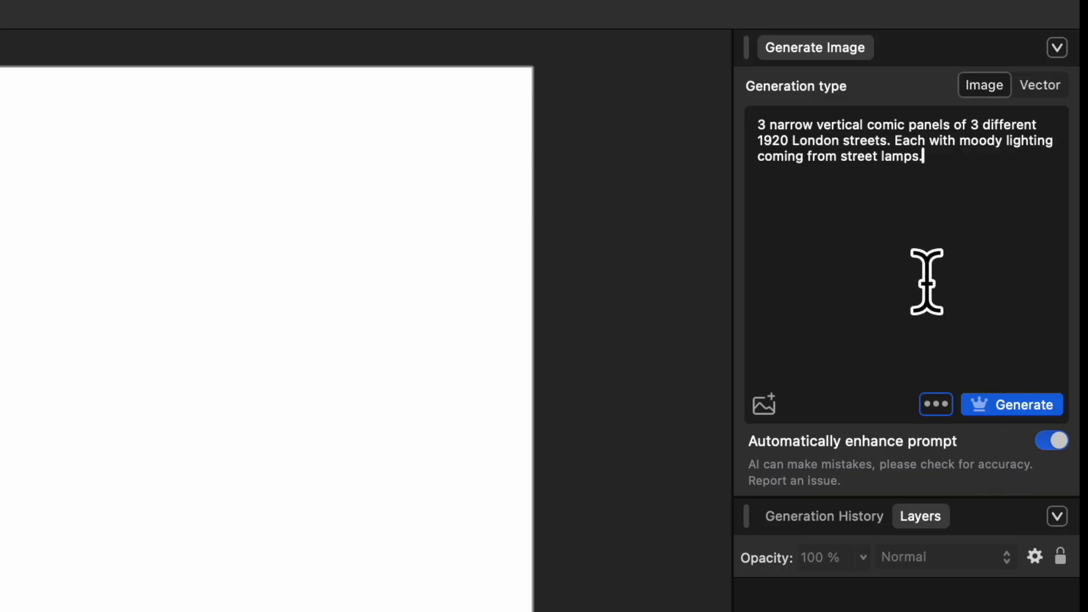
left_click(1049, 442)
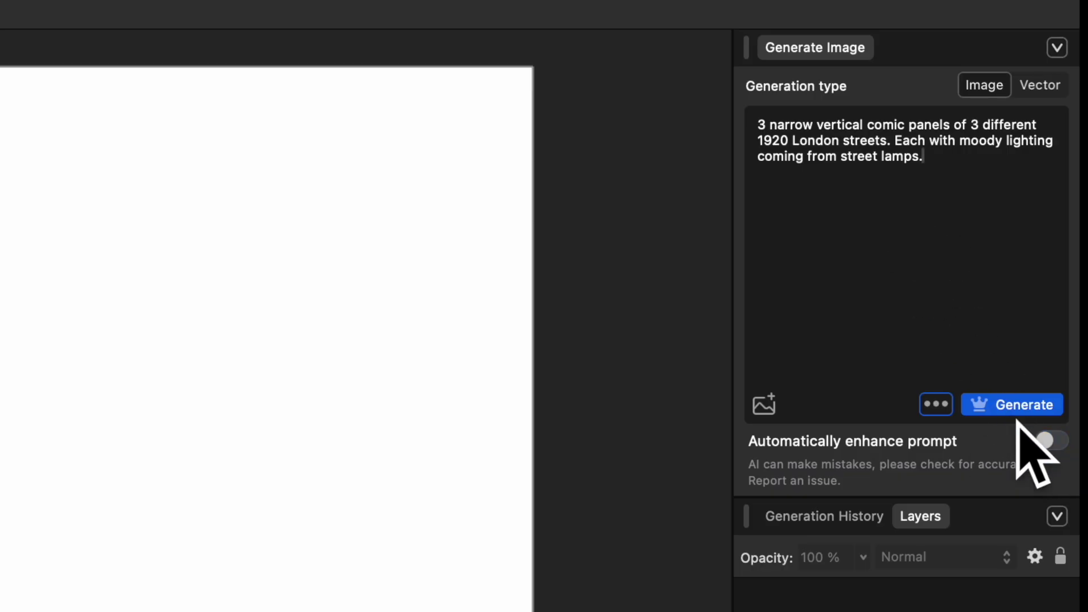
Generate the street panels and keep the bottom-right variation with three lamplit cobbled lanes.
left_click(1015, 404)
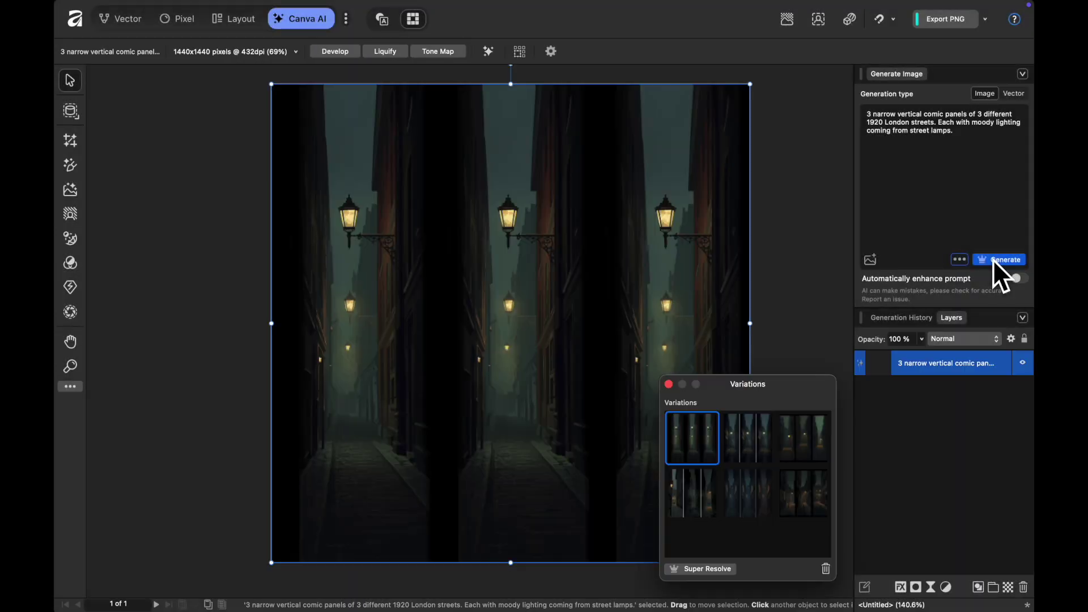
left_click(804, 444)
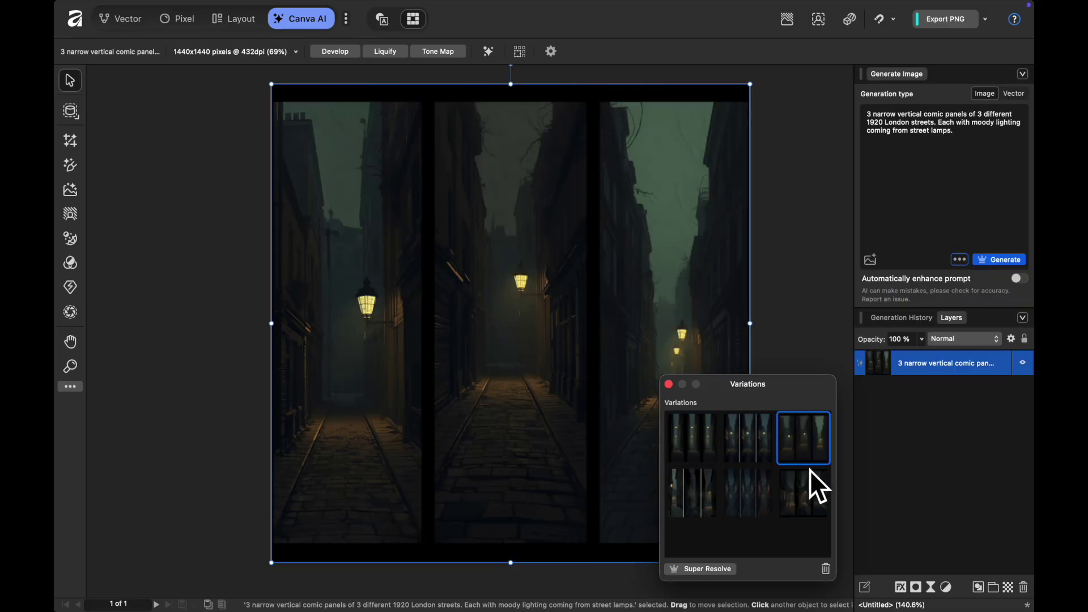
left_click(797, 514)
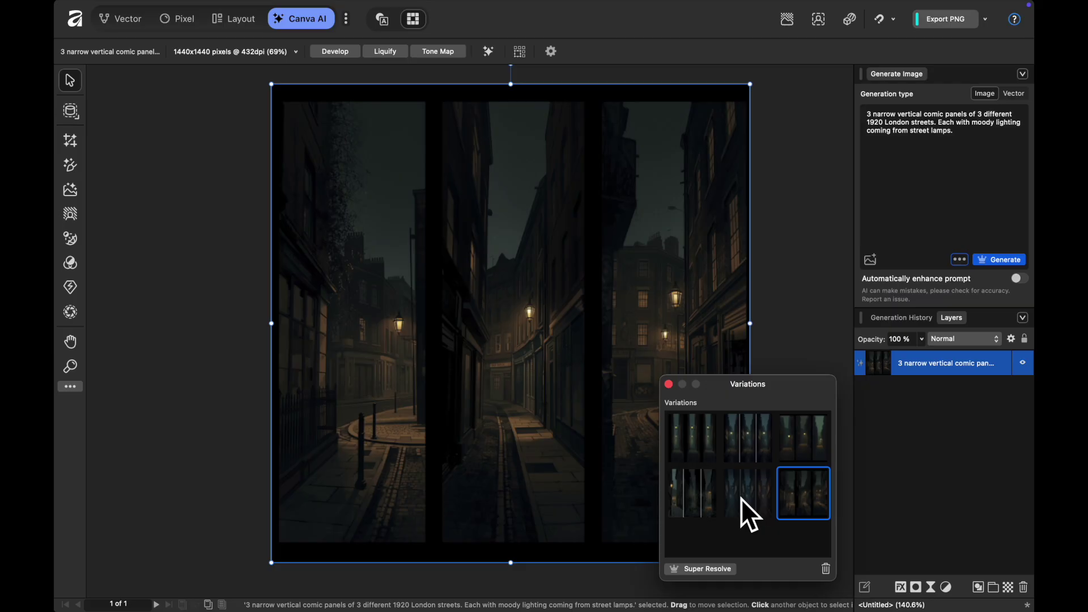
left_click(669, 384)
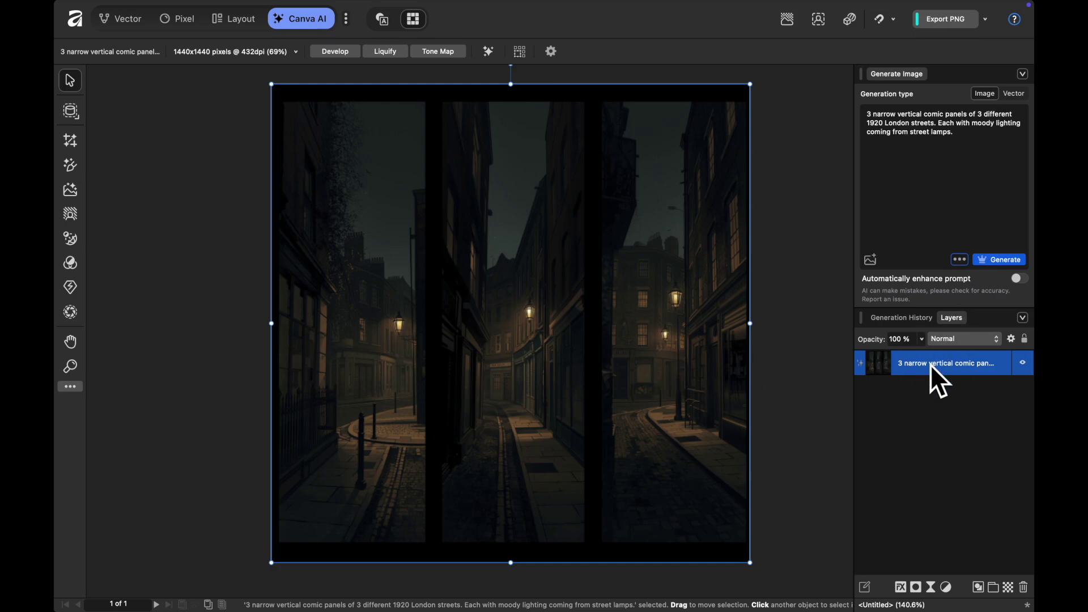
Take a macOS region screenshot of the street image, then reselect it.
left_click(790, 362)
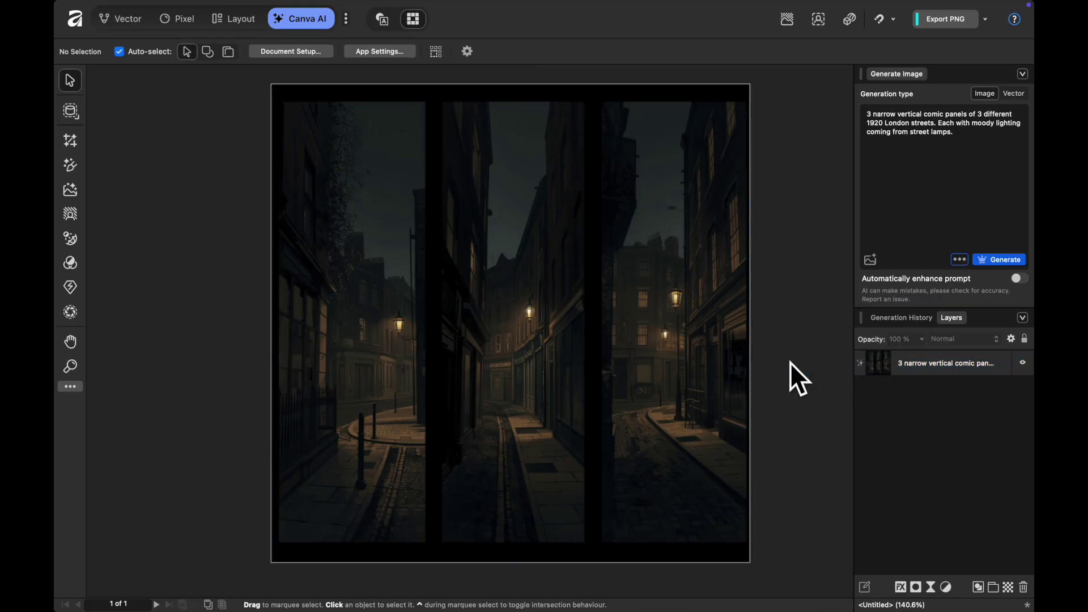
key("super+shift+4")
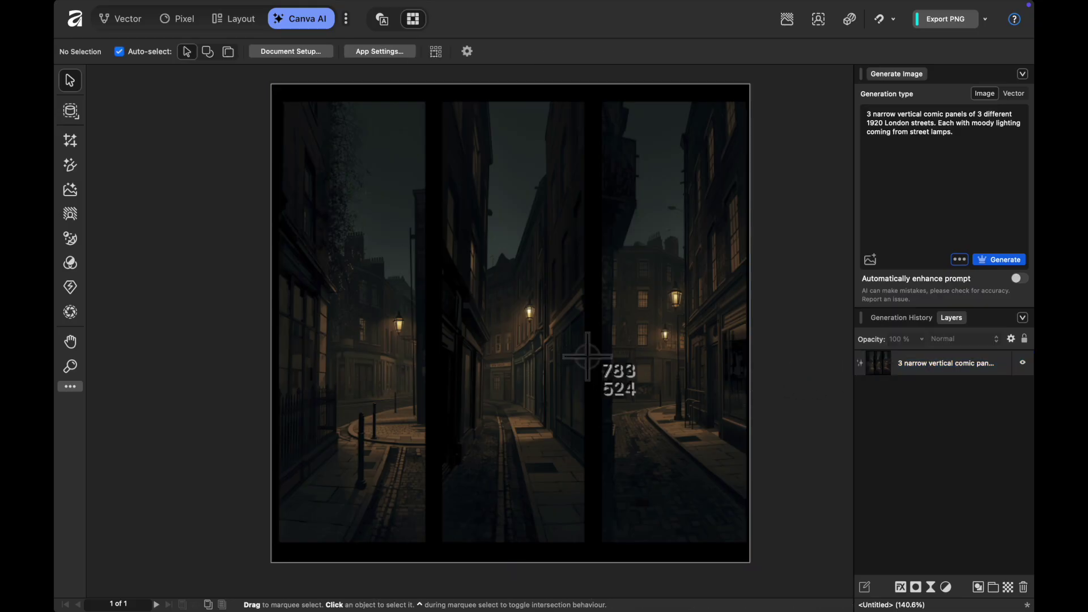
left_click_drag(321, 124, 710, 515)
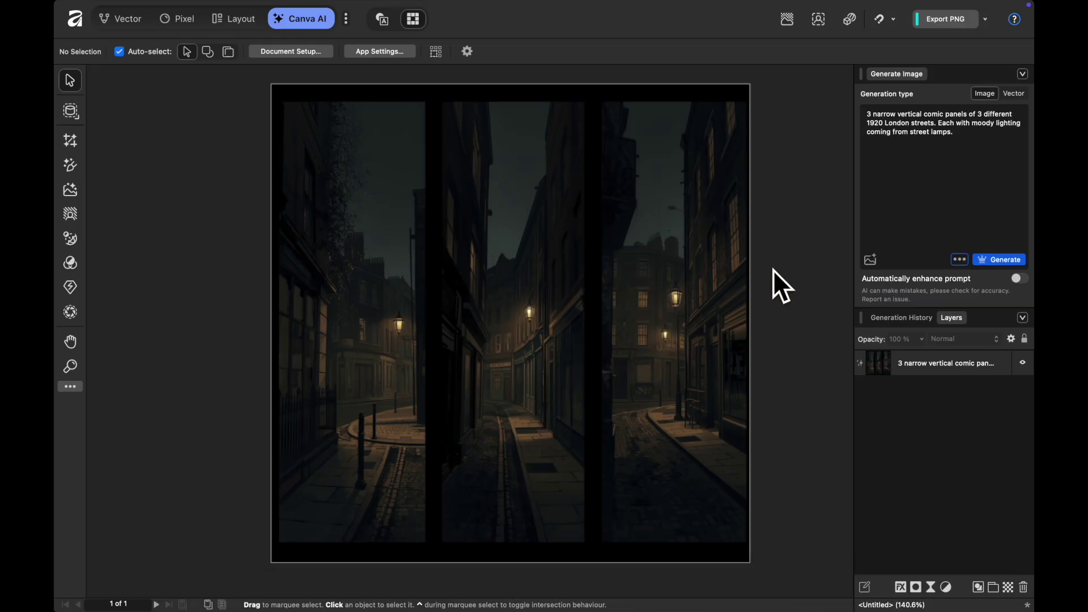
left_click(625, 283)
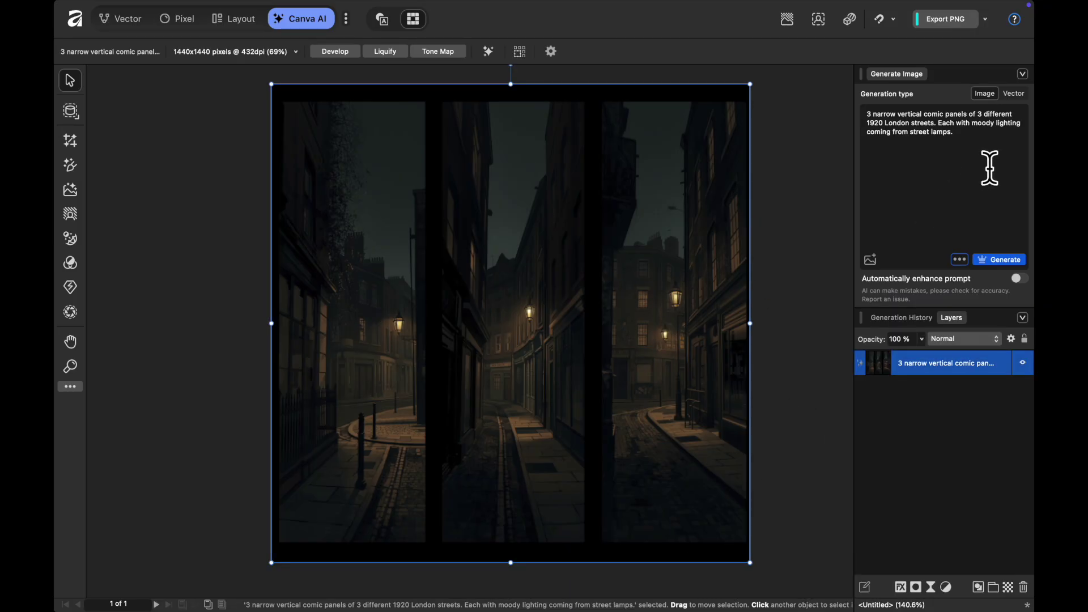
Replace the prompt with the weary bearded 1920's detective in a hat prompt.
triple_click(880, 125)
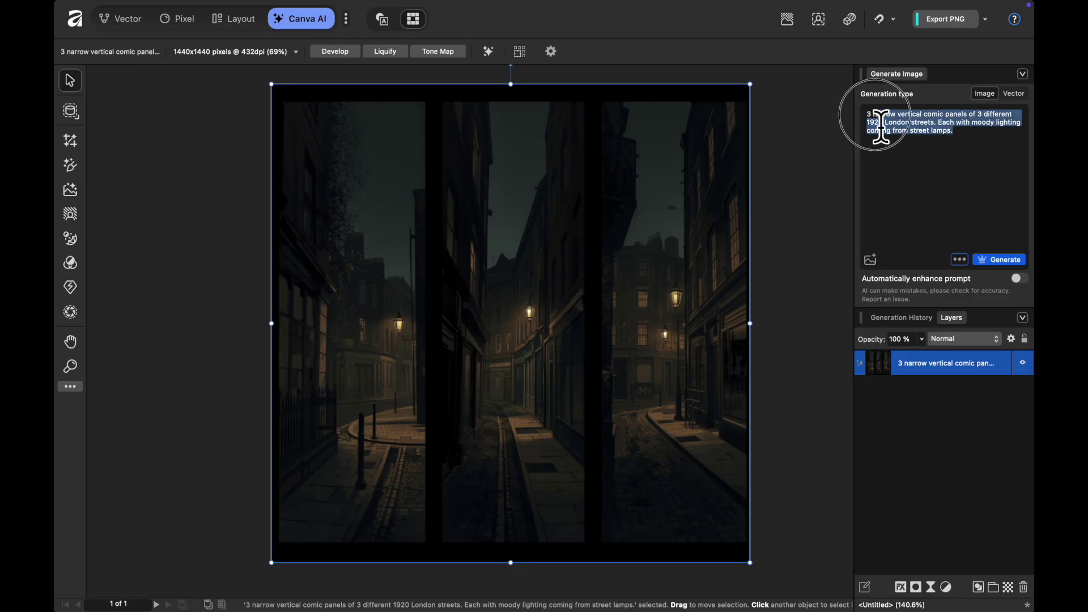
key("BackSpace")
type("a weary old 1920's detective with rough beard and hat. Full head shot")
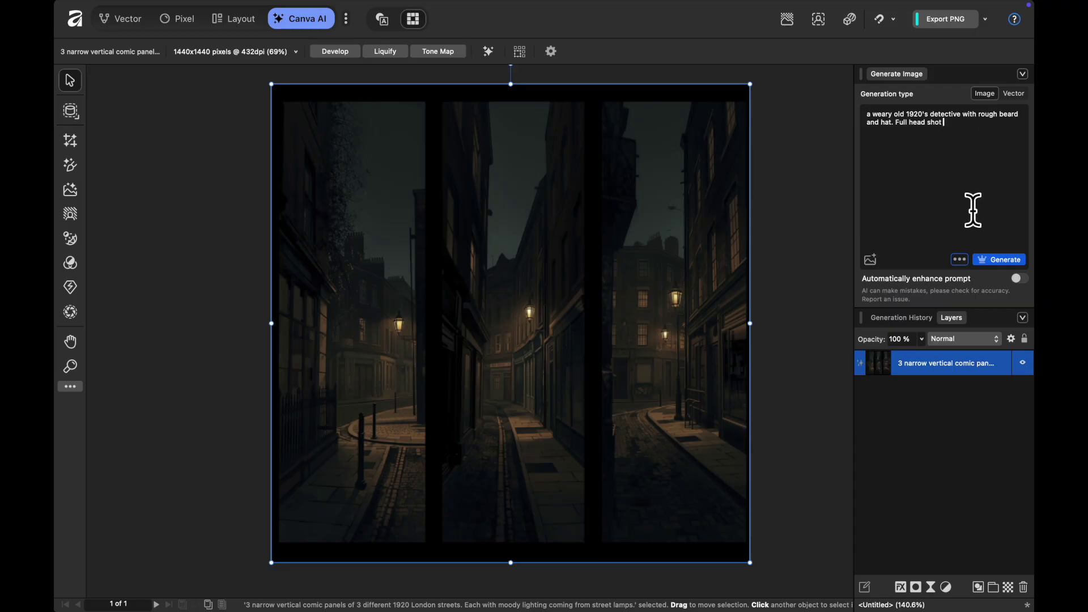
Load the street screenshot from an image file as a Style Reference for generation.
left_click(871, 261)
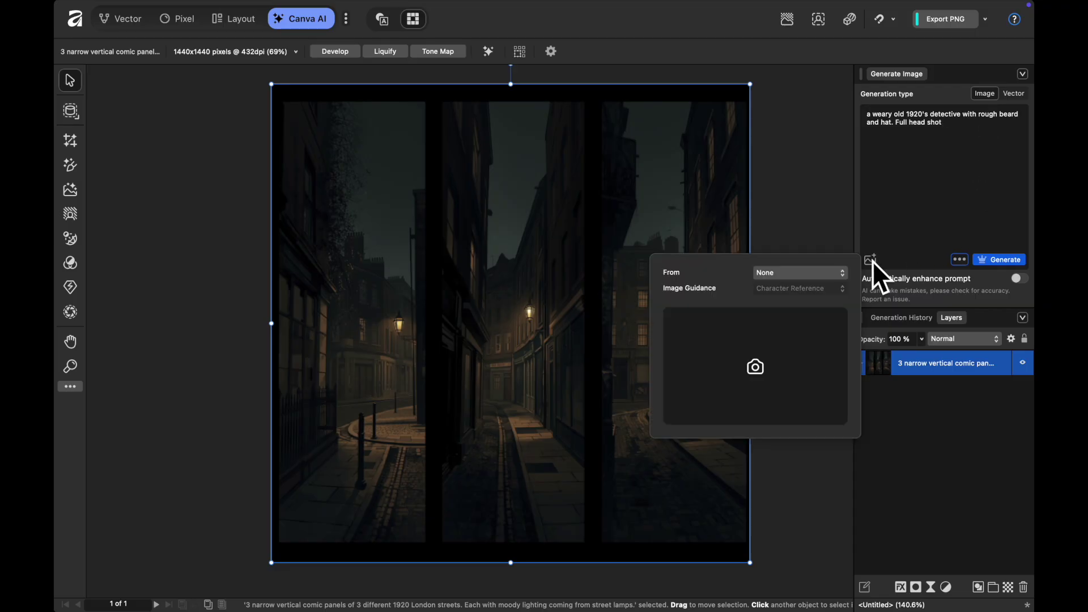
left_click(820, 277)
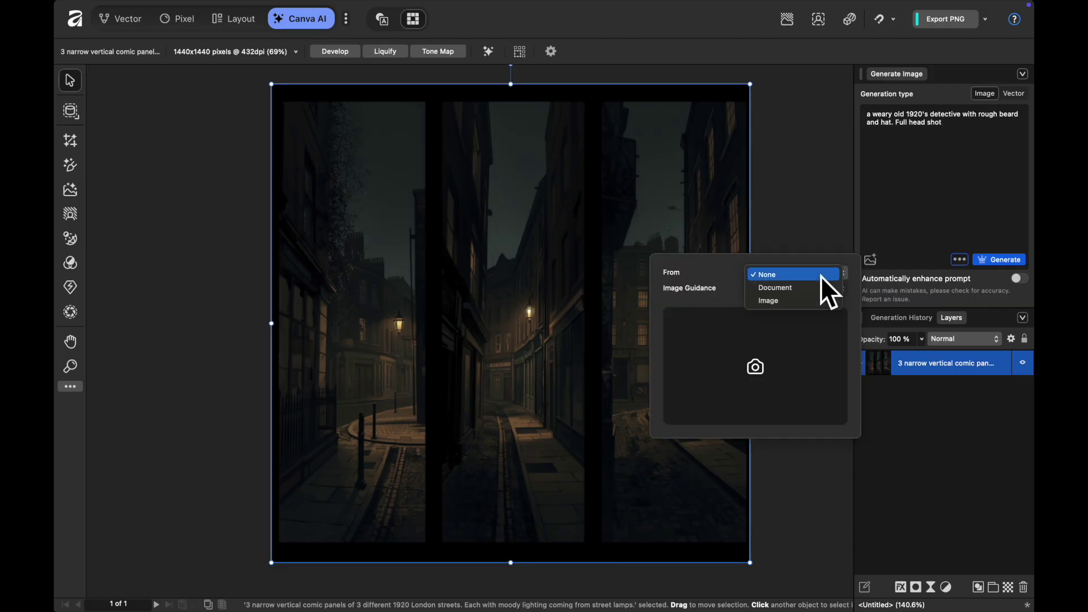
left_click(806, 298)
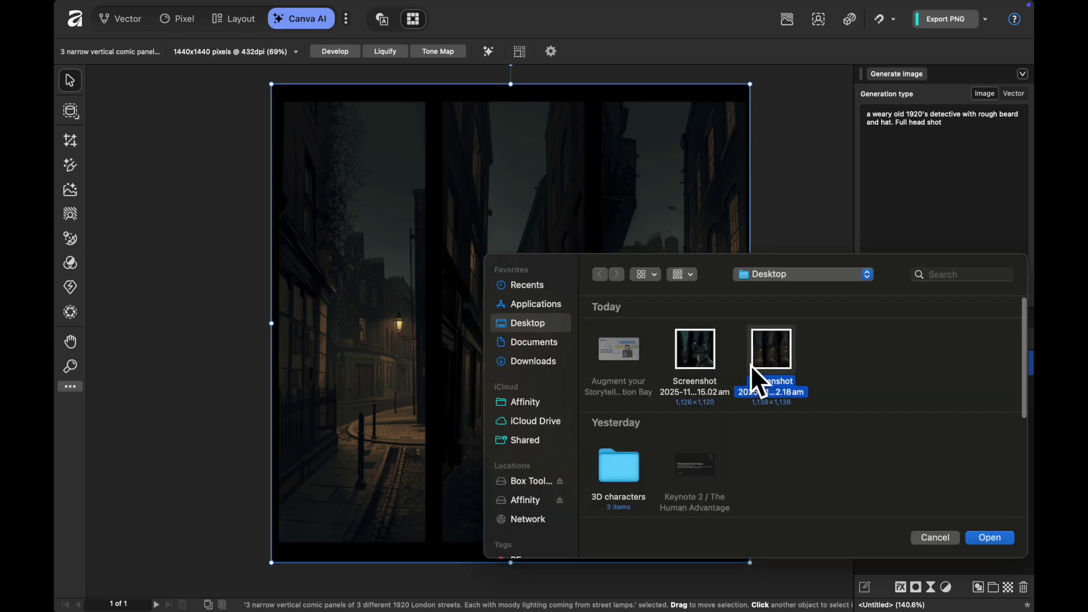
left_click(873, 315)
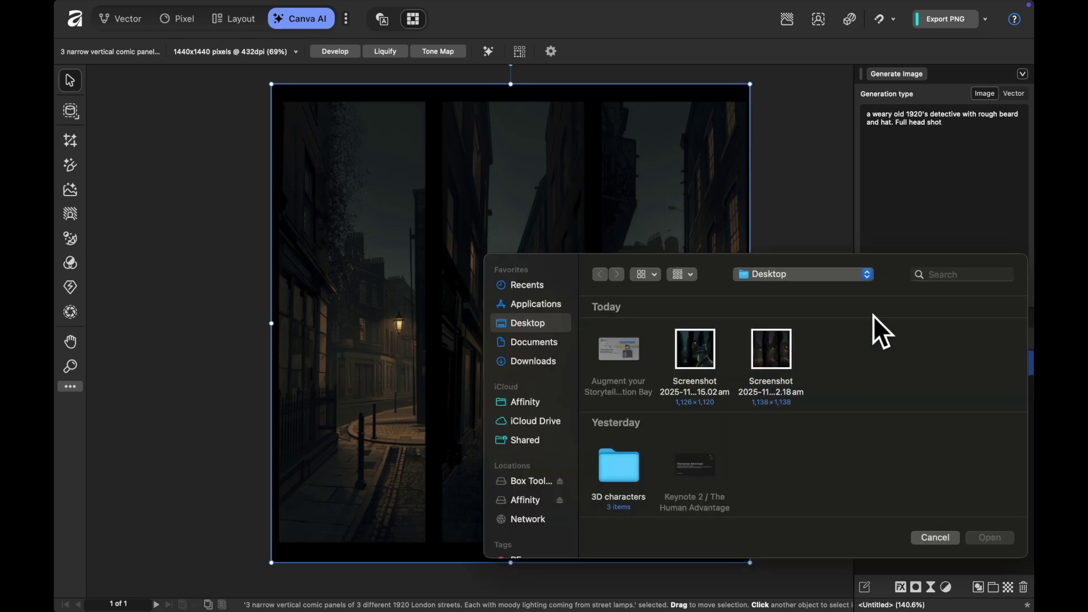
double_click(777, 352)
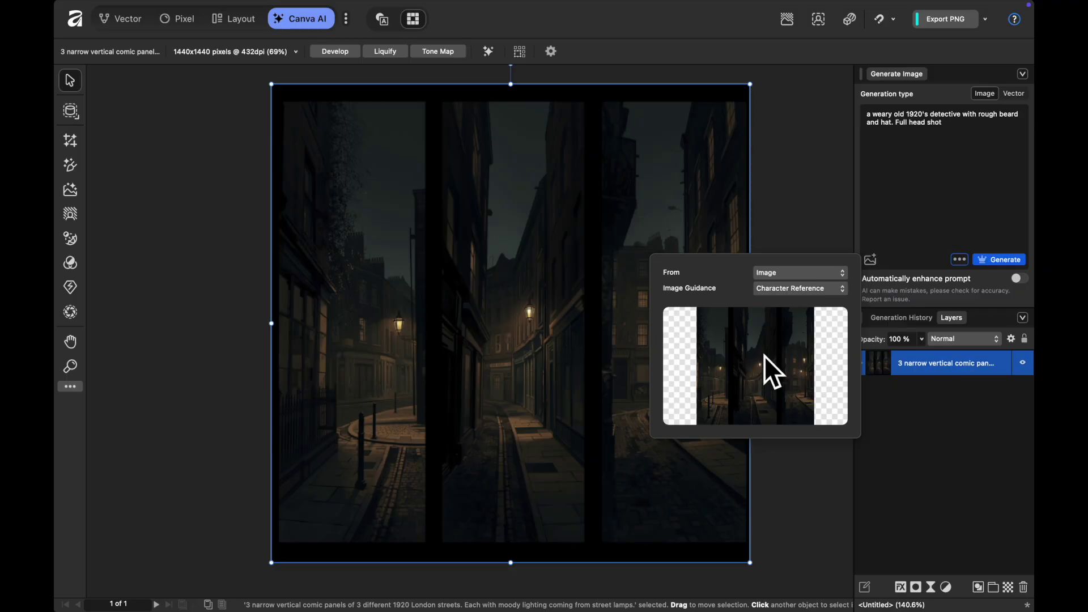
left_click(789, 295)
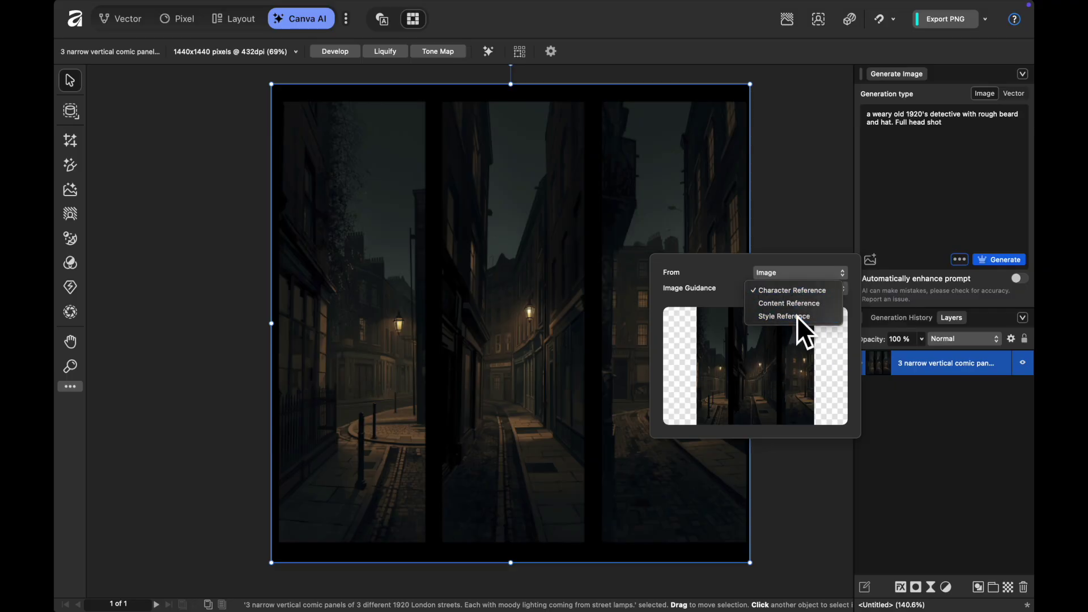
left_click(800, 317)
left_click(911, 226)
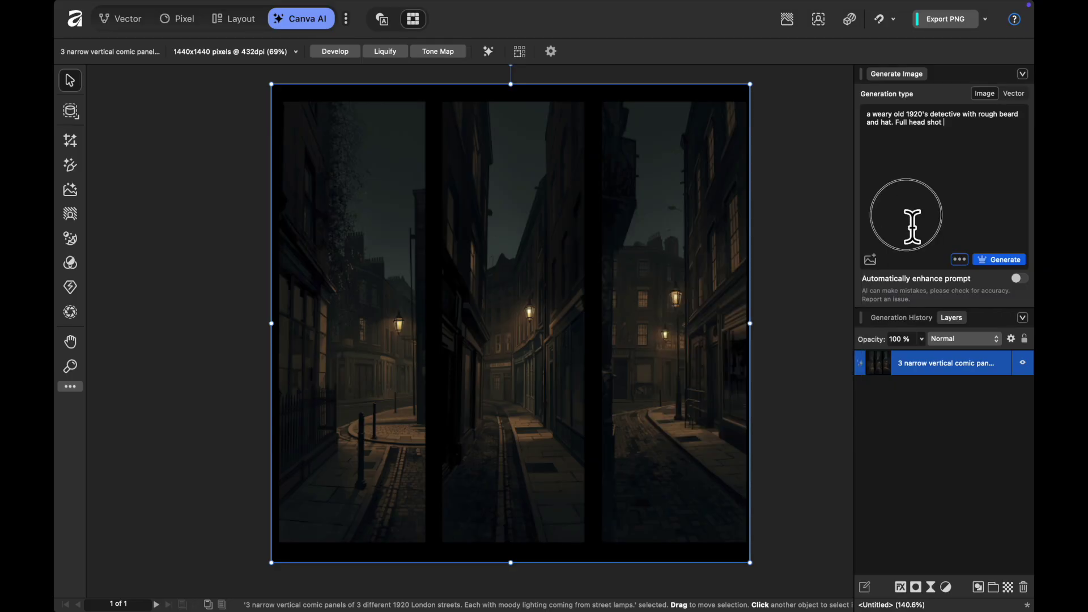
Generate the detective portraits and preview the third through sixth variations.
left_click(996, 260)
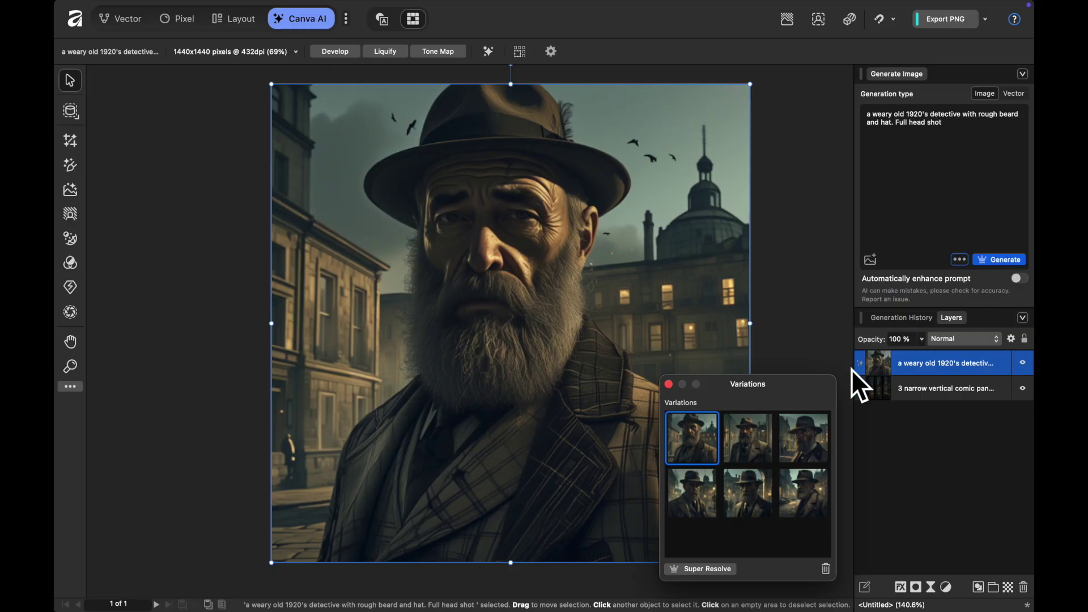
left_click(809, 430)
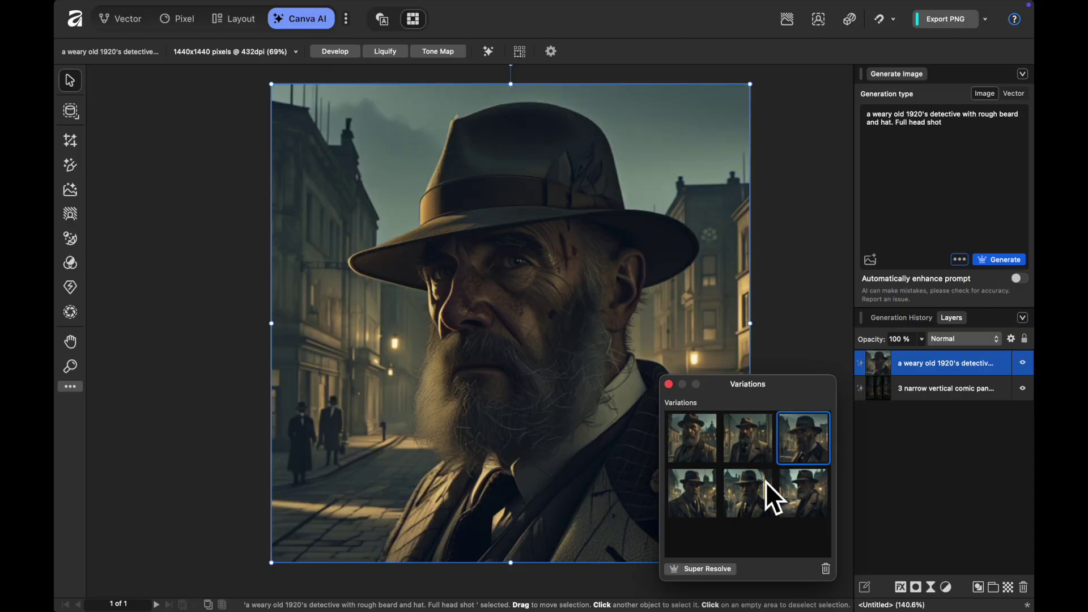
left_click(798, 497)
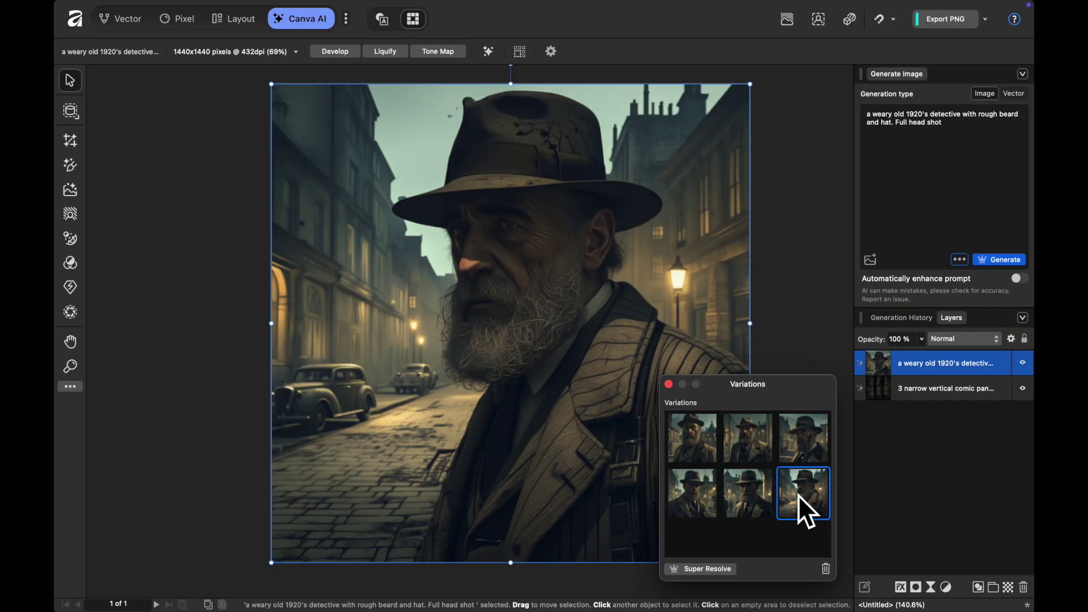
left_click(751, 493)
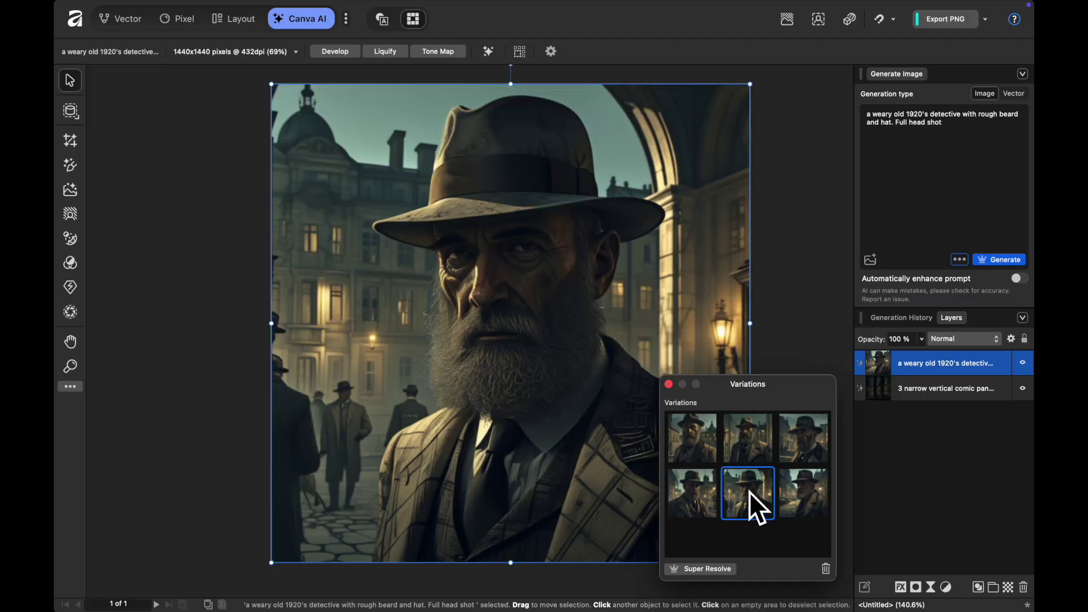
left_click(702, 491)
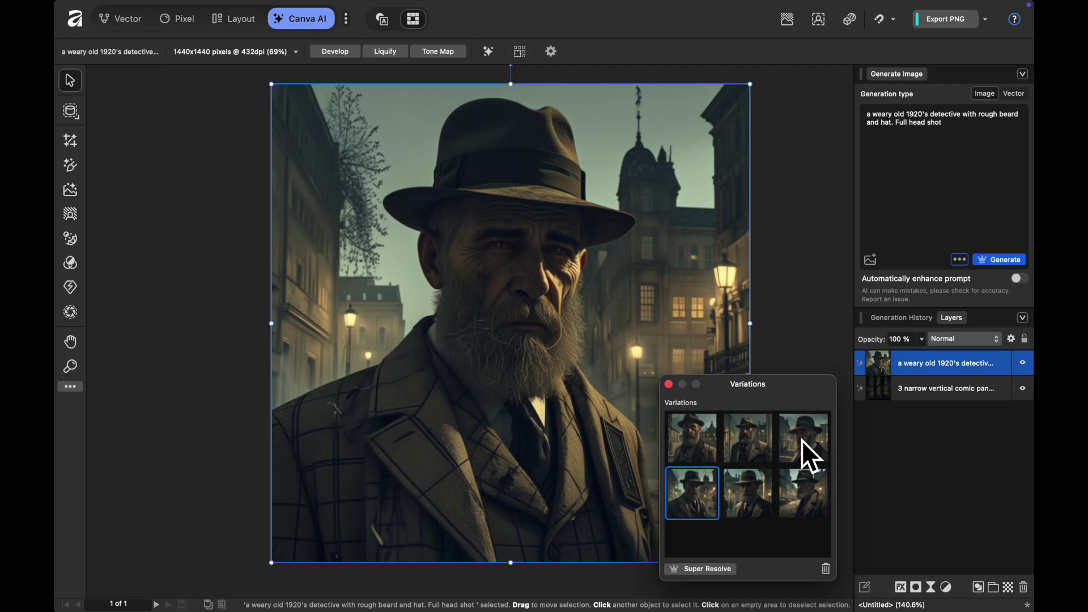
Close the variations window, select the detective portrait and bring up the AI tools list.
left_click(805, 300)
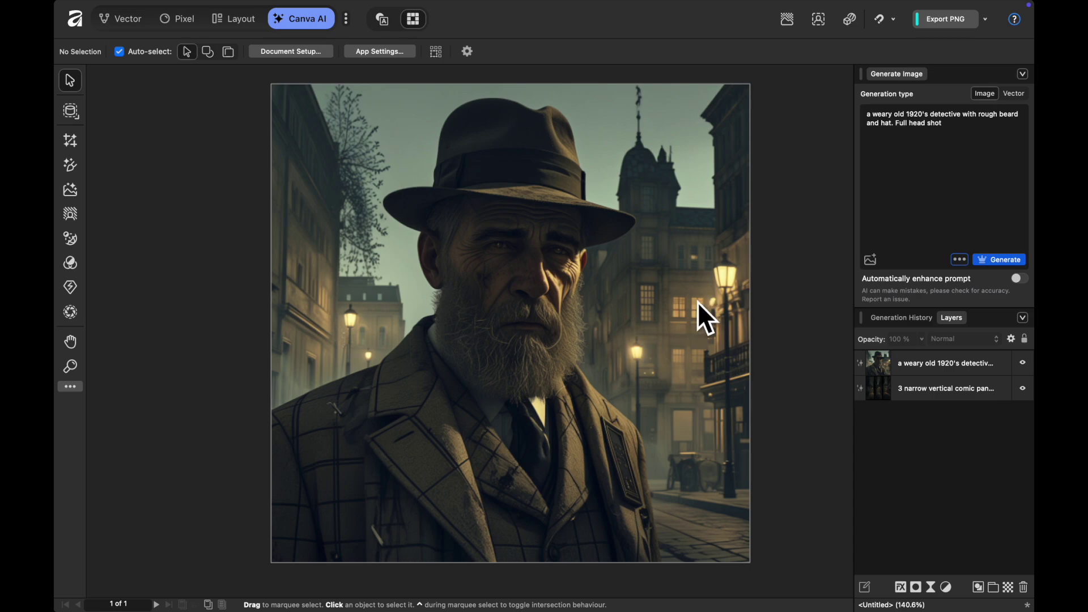
left_click(489, 212)
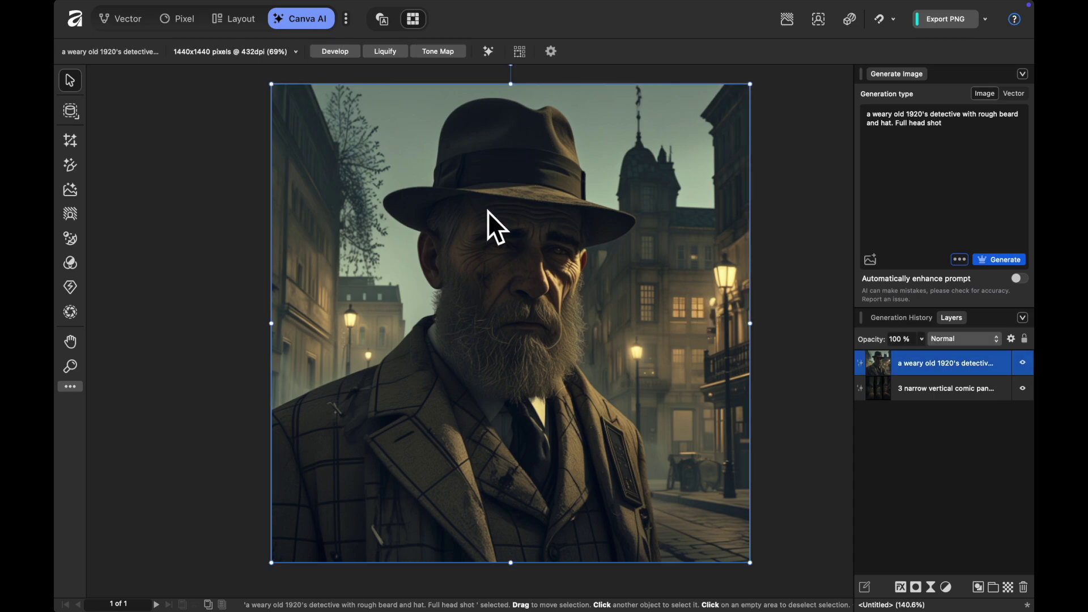
left_click(489, 51)
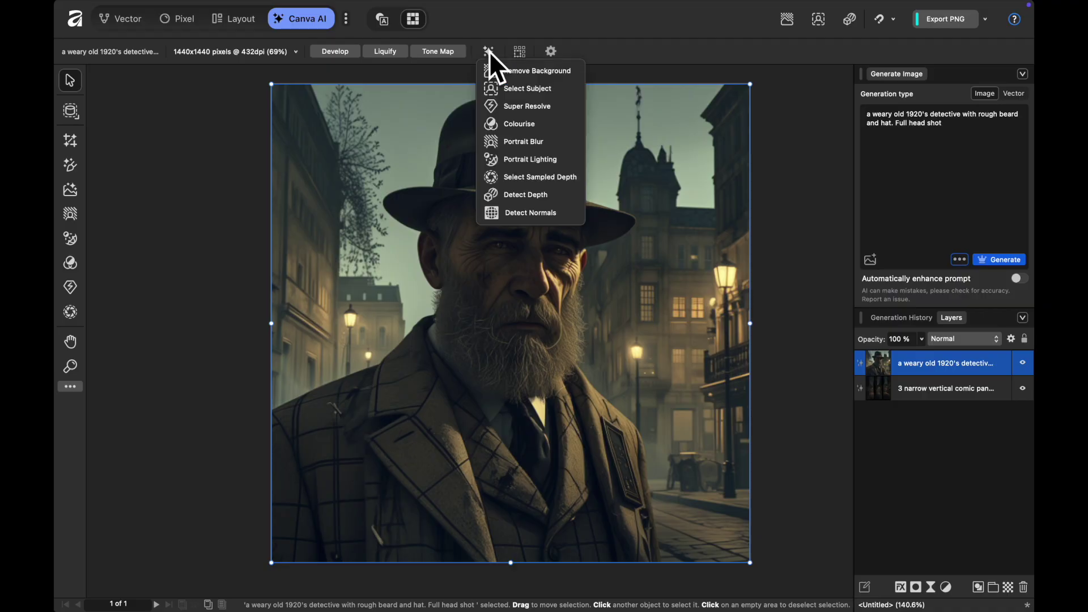
Apply Remove Background to the detective portrait and dismiss the rasterising notice.
left_click(512, 69)
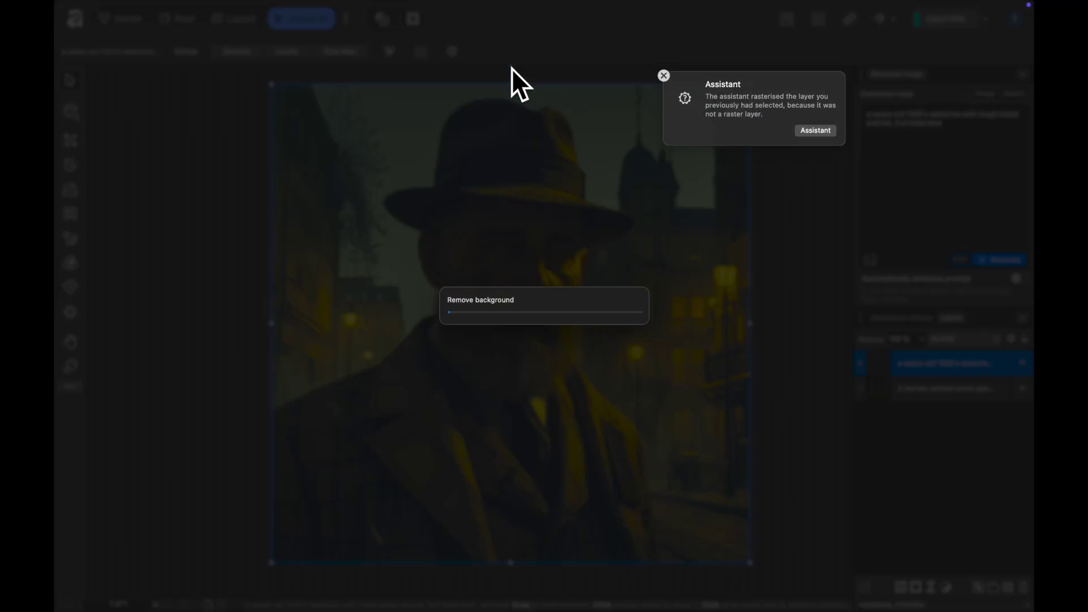
left_click(663, 76)
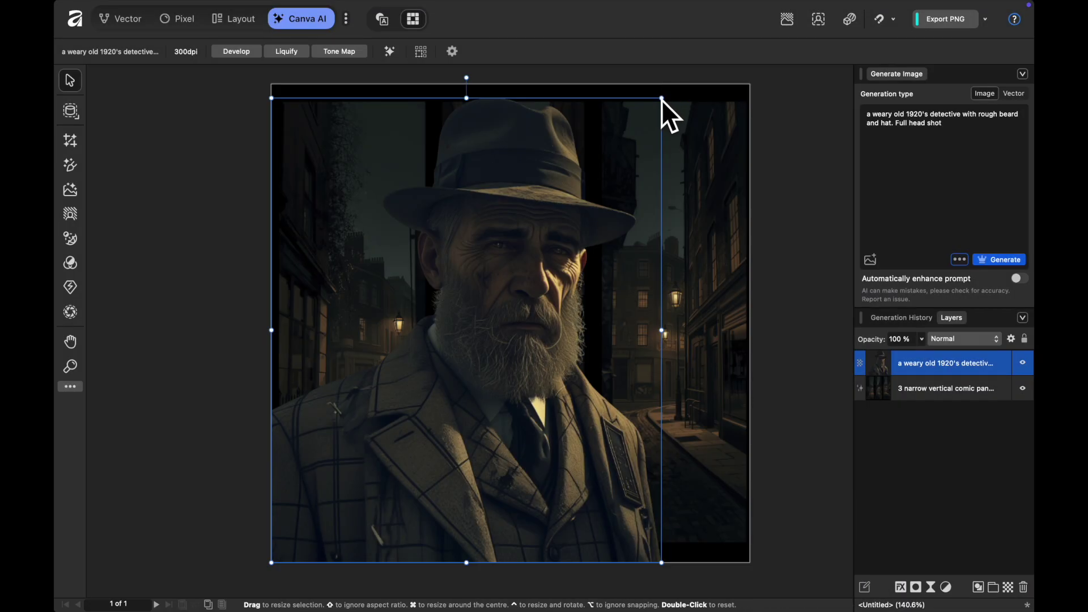
Shrink the detective into the lower-left, resize and nudge the street panels, then enlarge him slightly.
left_click_drag(662, 99, 495, 357)
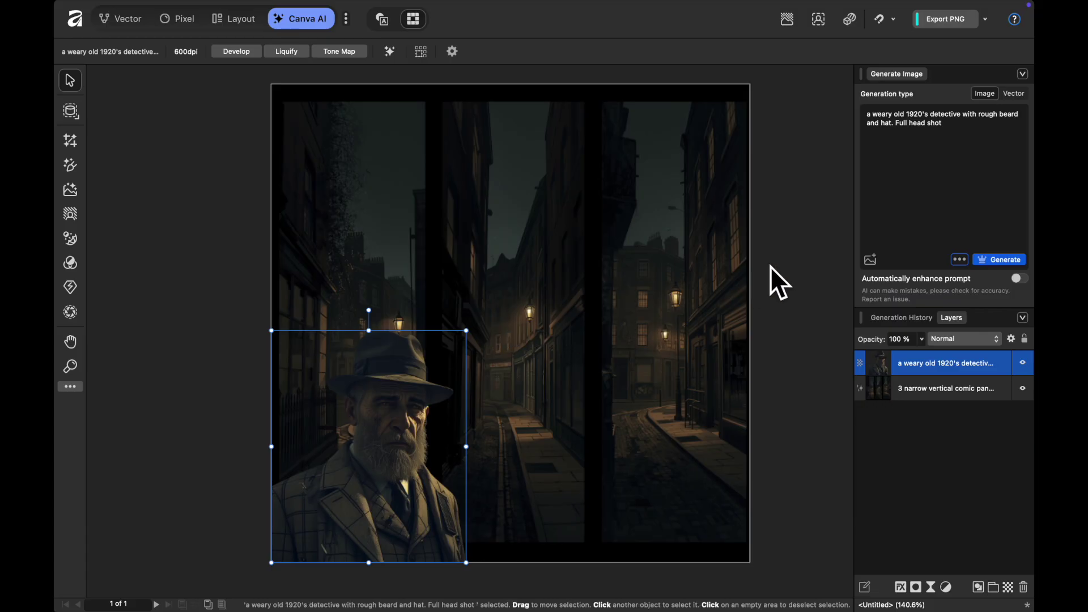
left_click(777, 284)
left_click(669, 253)
left_click_drag(750, 85, 730, 105)
left_click_drag(651, 181, 662, 172)
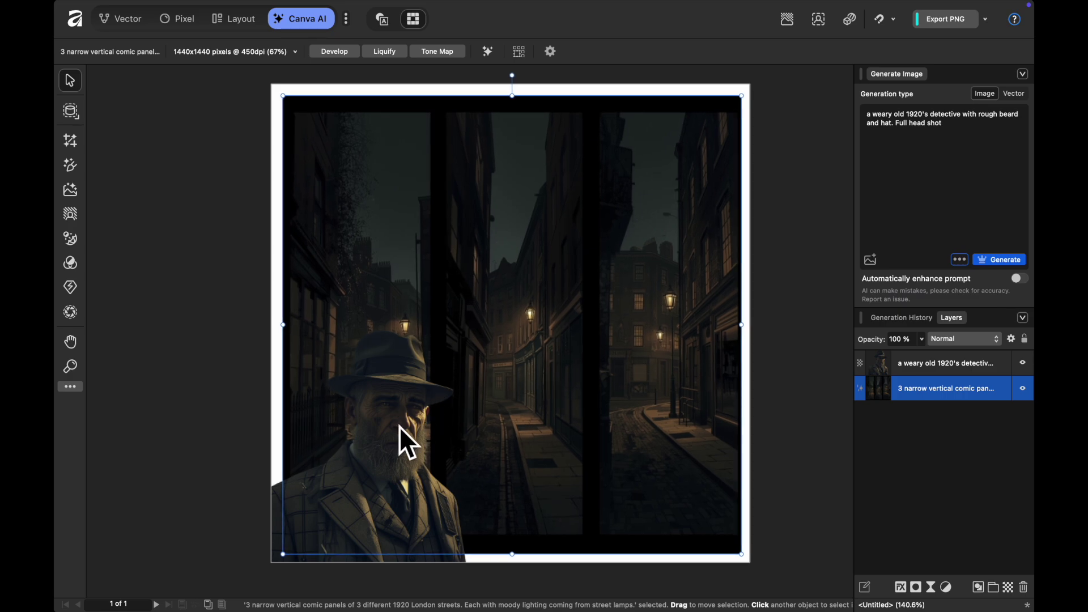
mouse_move(400, 427)
left_mouse_down()
mouse_move(420, 390)
mouse_move(378, 453)
mouse_move(410, 427)
mouse_move(391, 440)
left_mouse_up()
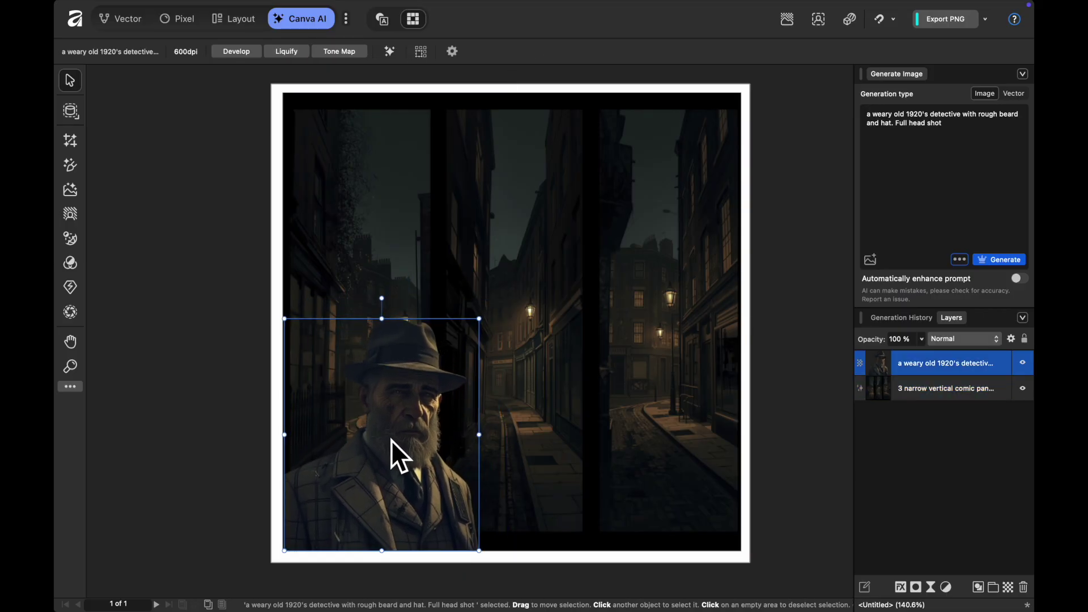
left_click_drag(493, 334, 524, 296)
Generative-edit the street panels with 'Heavy rain with the moon rising in the horizon of panel 1.' using Automatic transparency.
left_click(777, 236)
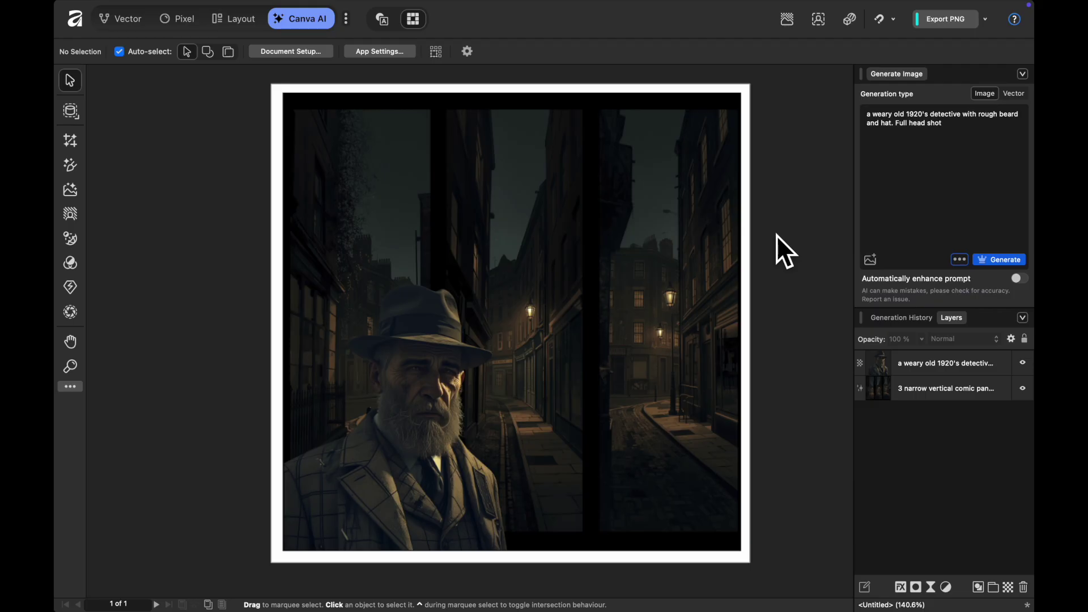
left_click(581, 187)
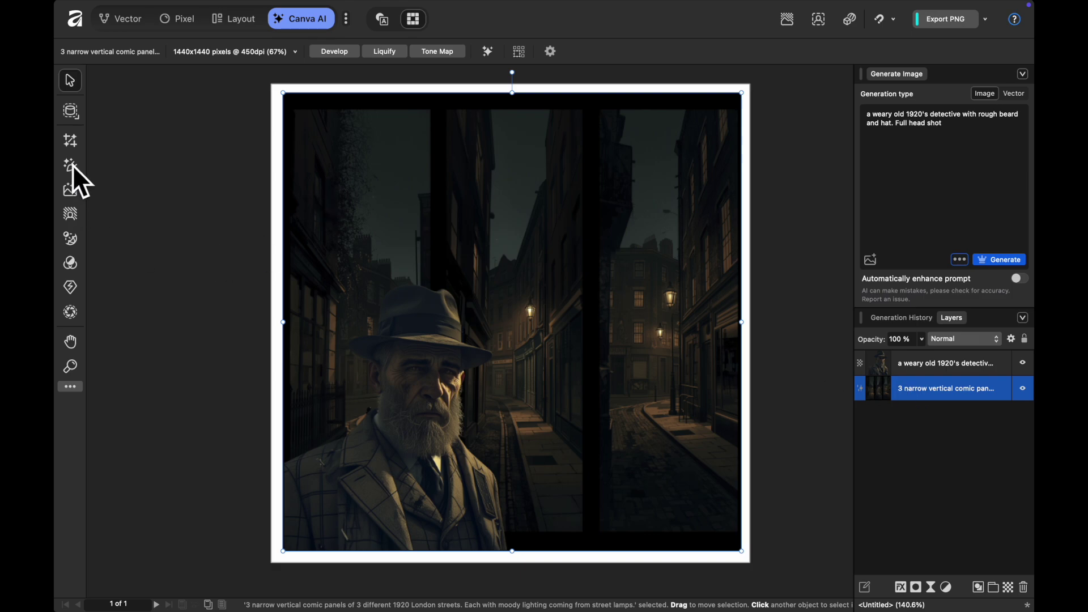
left_click(68, 194)
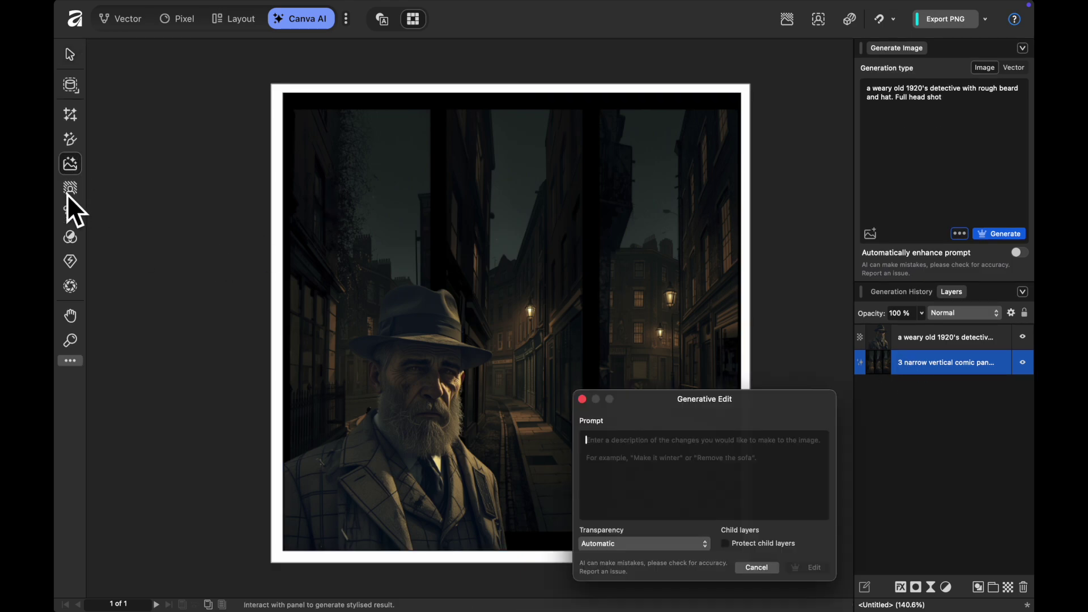
left_click(631, 464)
type("H")
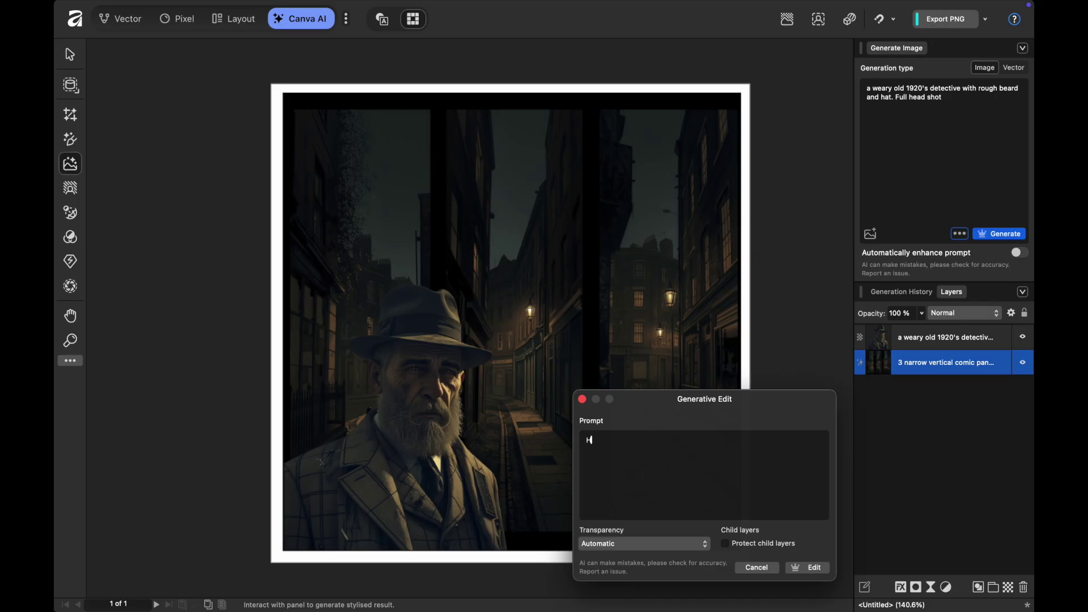
type("eavy rain with")
type("the moon rising")
type("in the horizon")
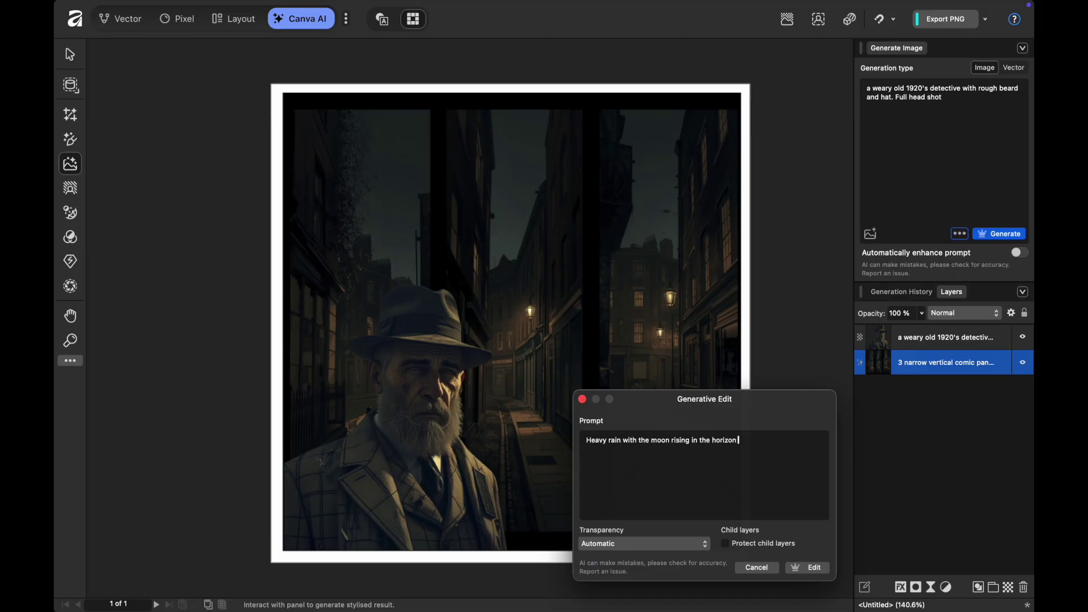
type(" of panel 1.")
left_click(681, 542)
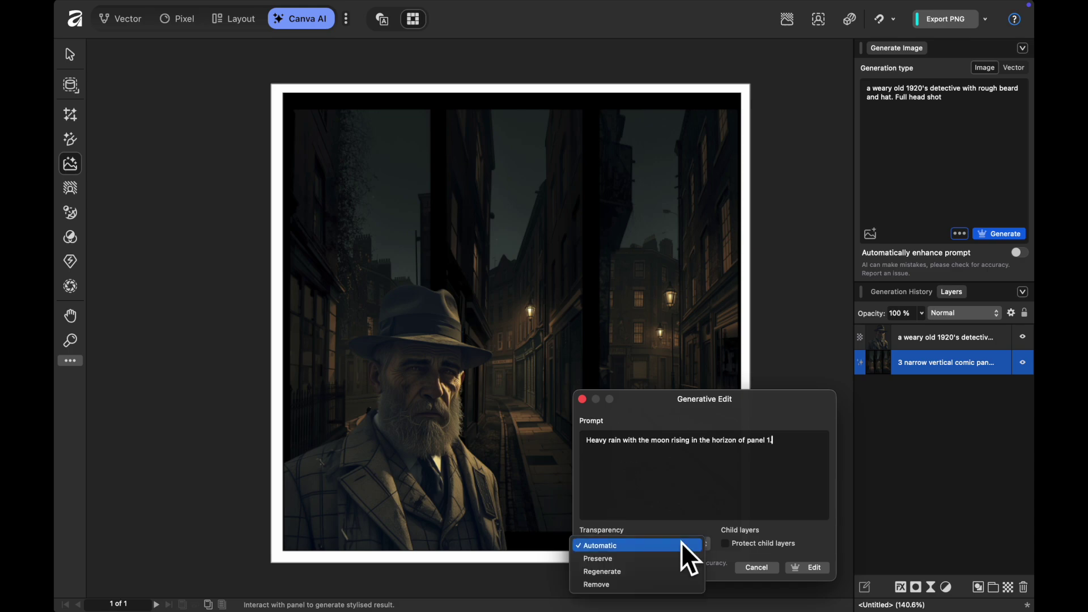
left_click(682, 543)
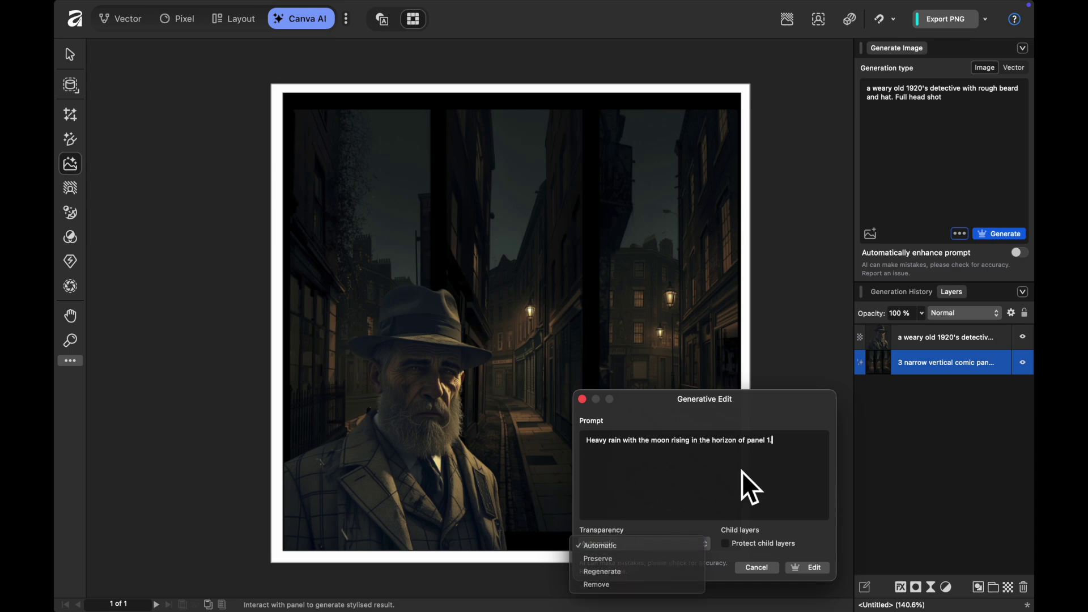
left_click(807, 568)
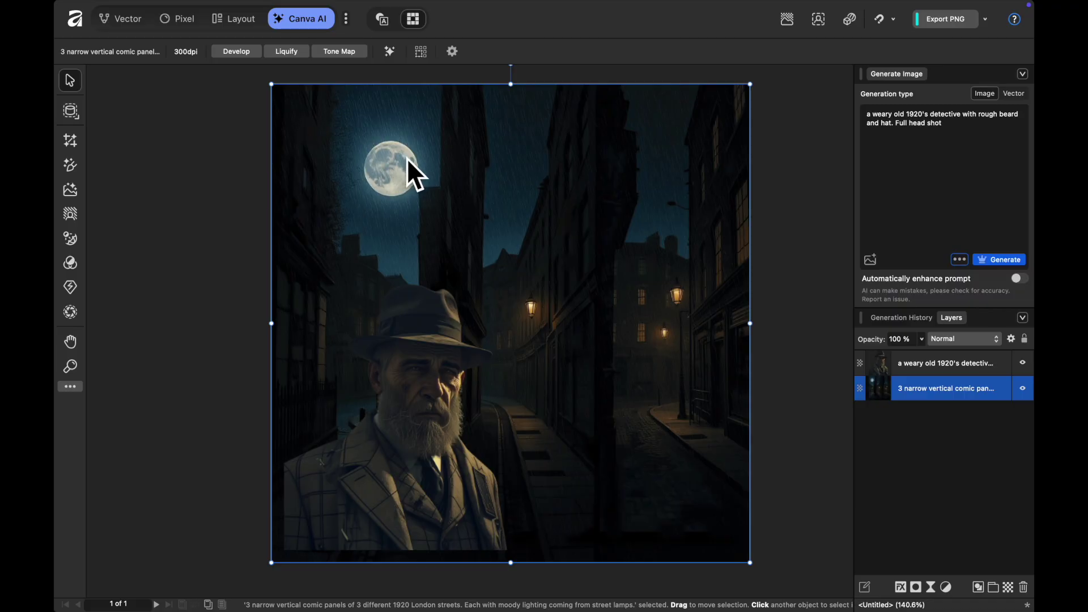
Let the generative edit finish, then deselect the rainy, moonlit street image.
left_click(781, 175)
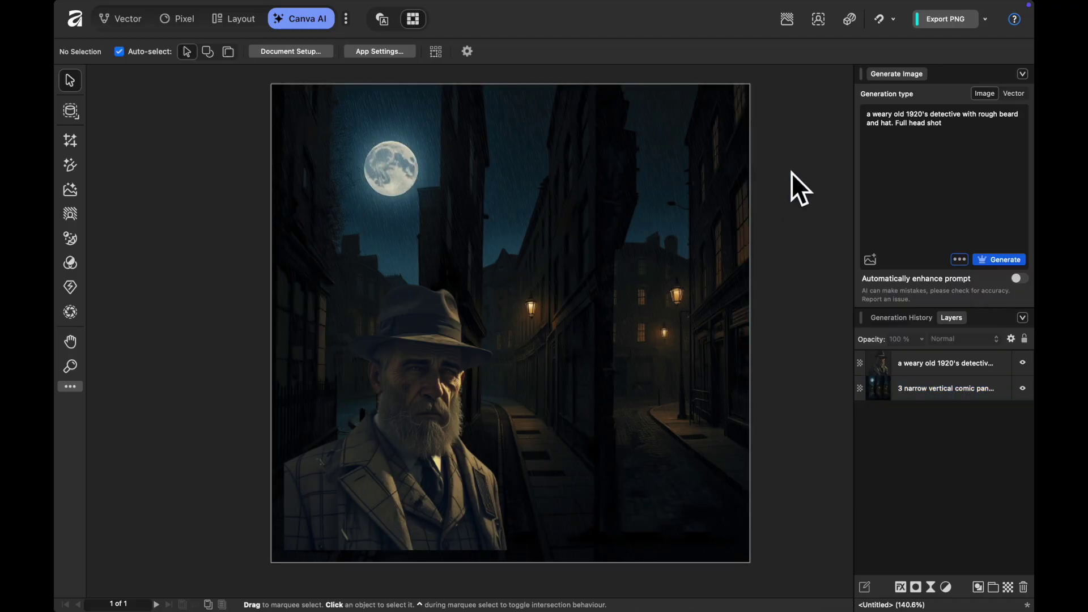
Shrink the detective cut-out slightly and flip it horizontally.
left_click(438, 413)
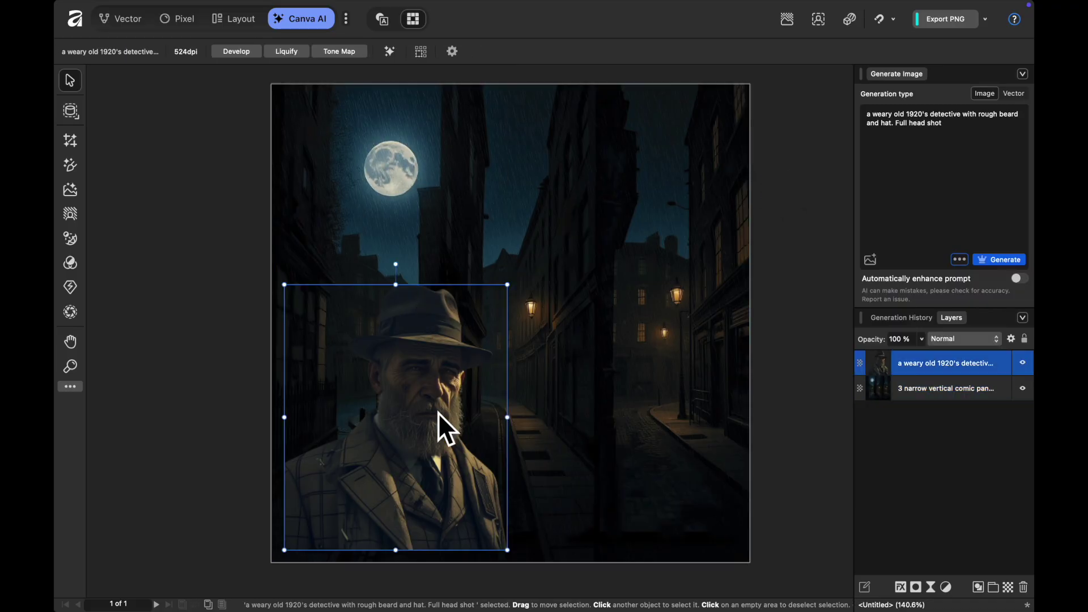
left_click_drag(521, 299, 486, 312)
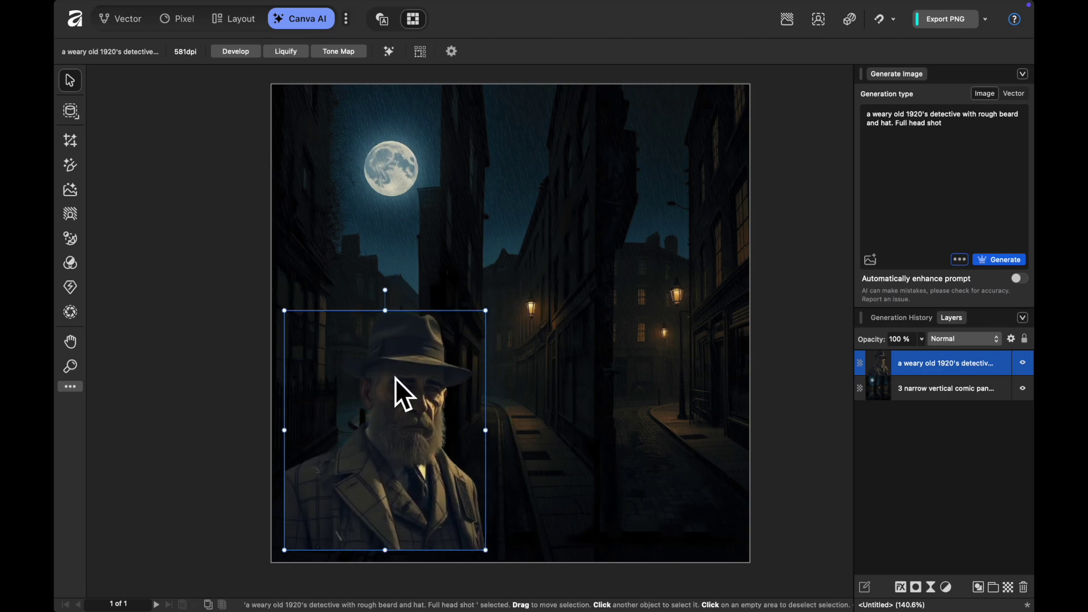
right_click(394, 380)
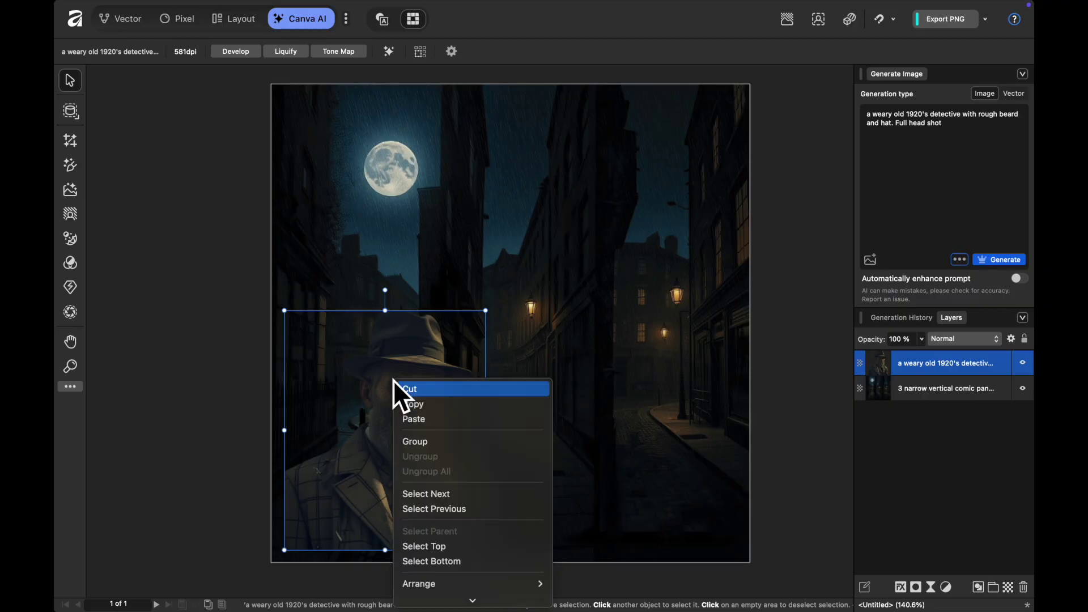
scroll(430, 435, "down", 3)
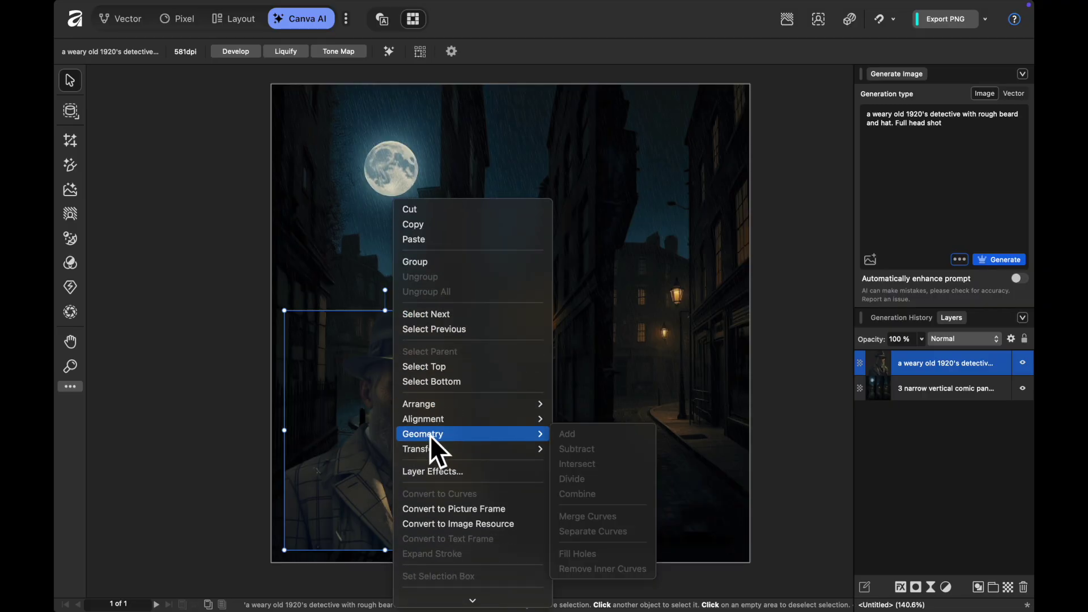
mouse_move(440, 416)
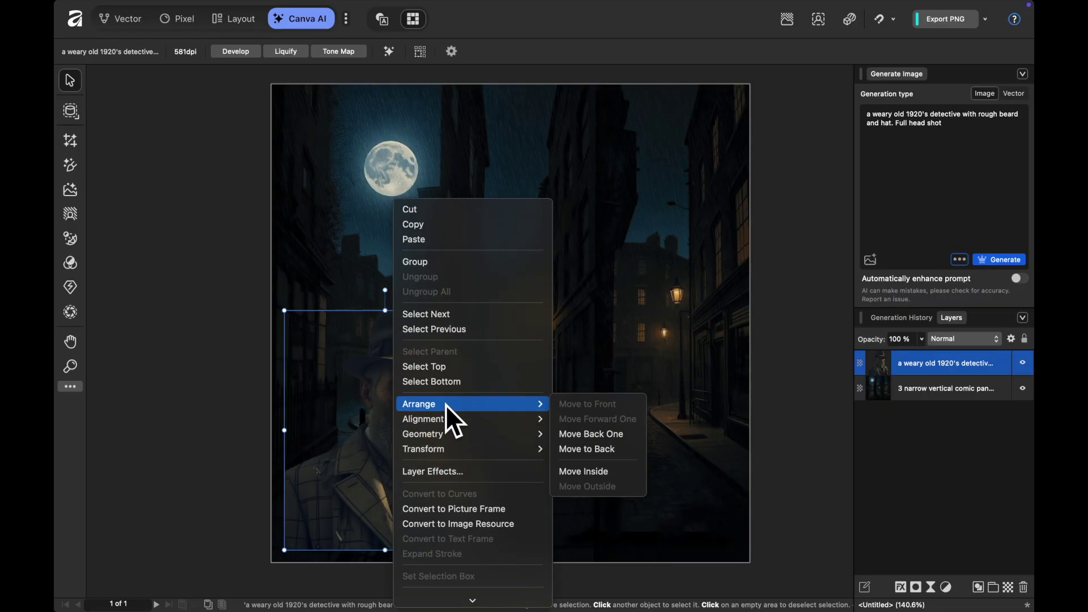
mouse_move(440, 447)
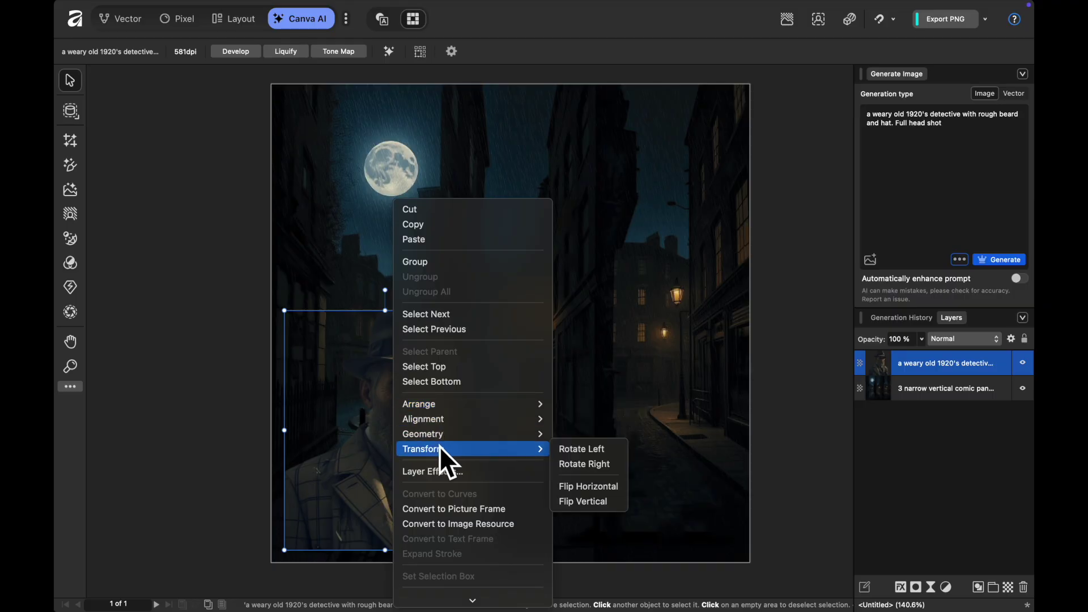
left_click(576, 483)
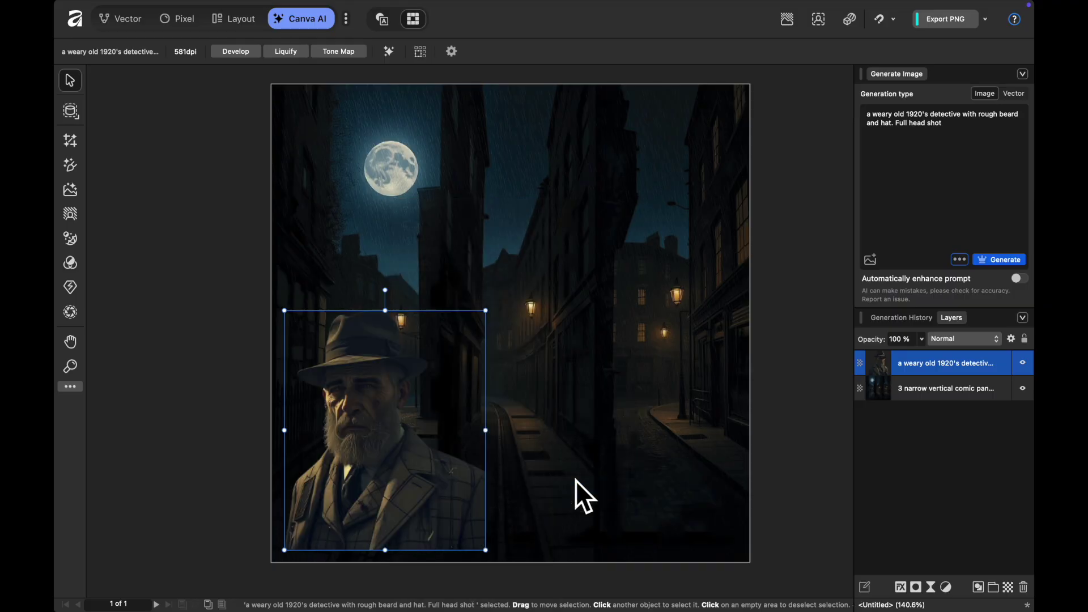
Move the detective to the lower right of the street, then delete the detective layer.
left_click_drag(389, 457, 652, 469)
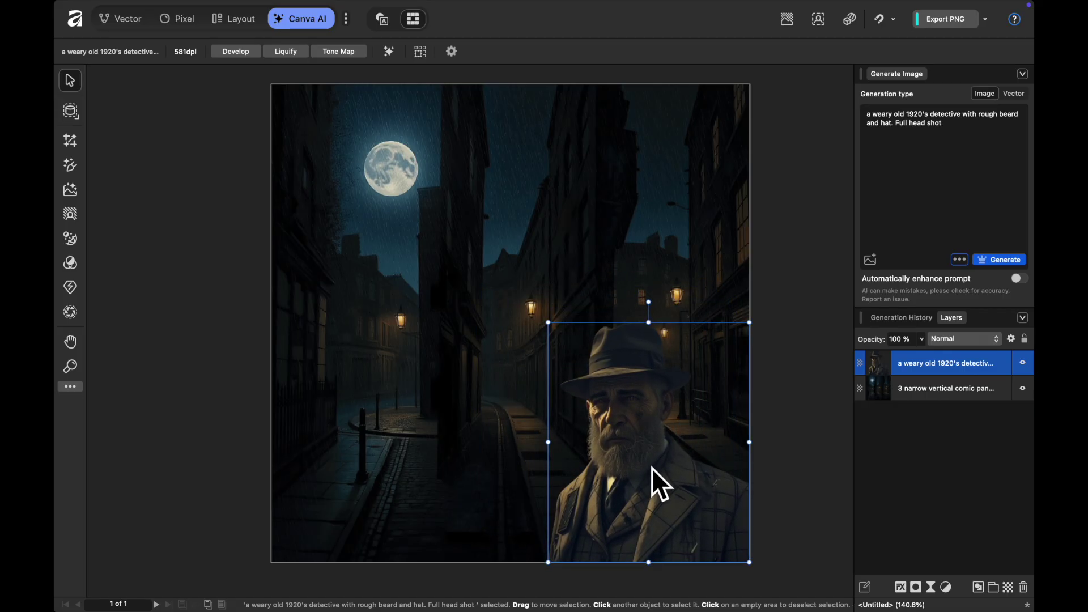
left_click(794, 381)
left_click(616, 439)
left_click(980, 230)
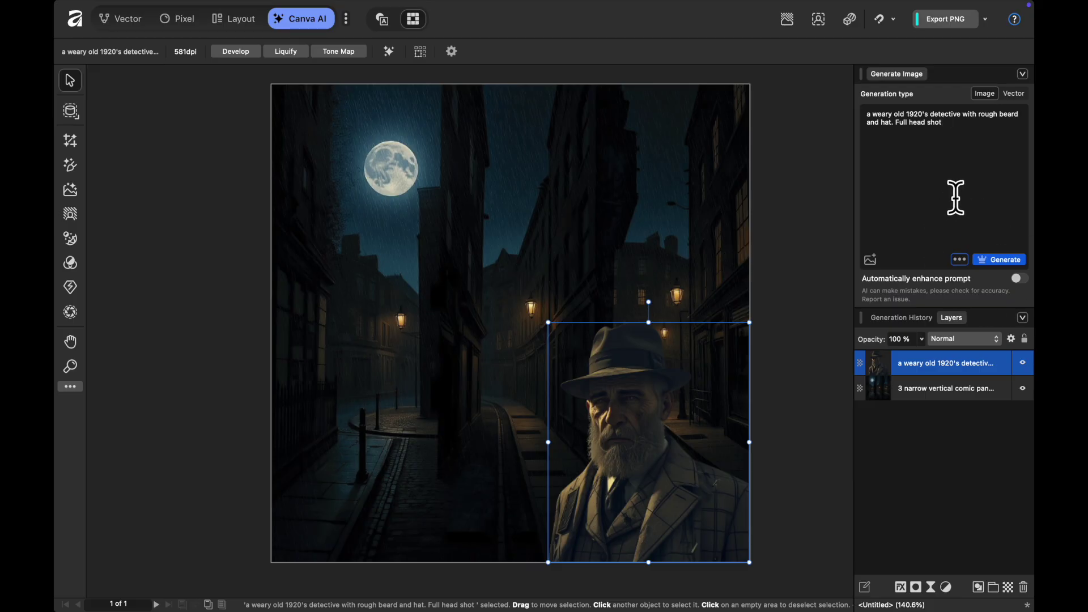
left_click(625, 433)
key("Delete")
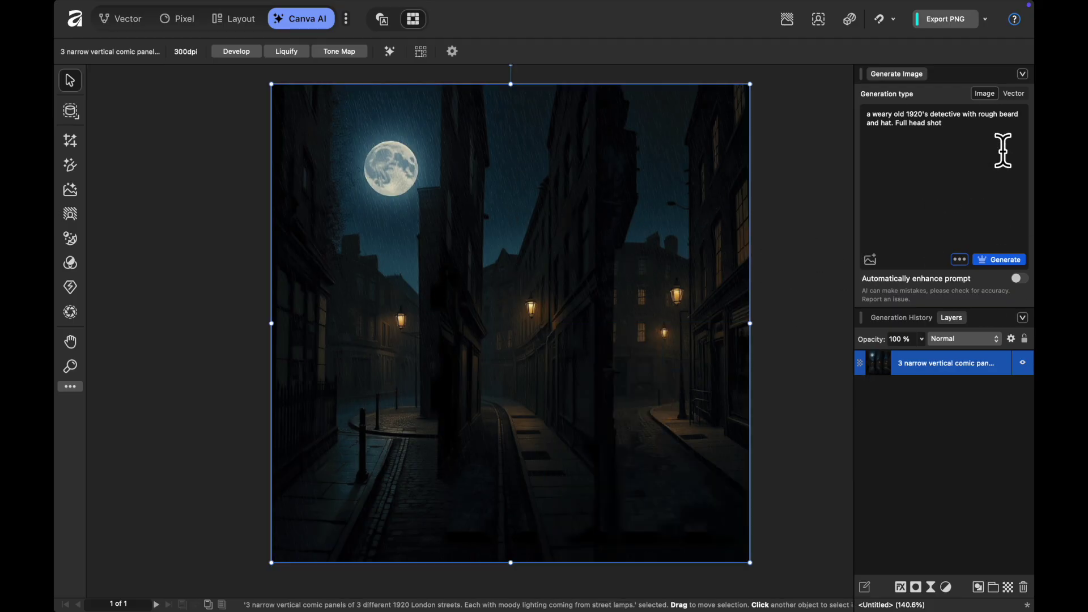
Place the caret at the end of the detective prompt and clear the selection on the street image.
left_click(985, 148)
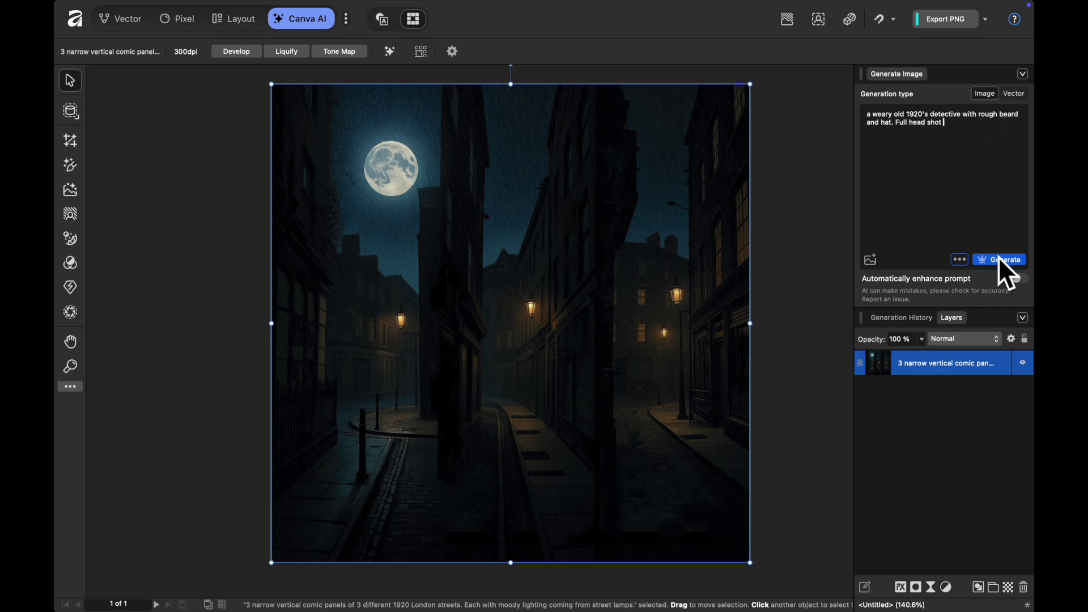
left_click(872, 258)
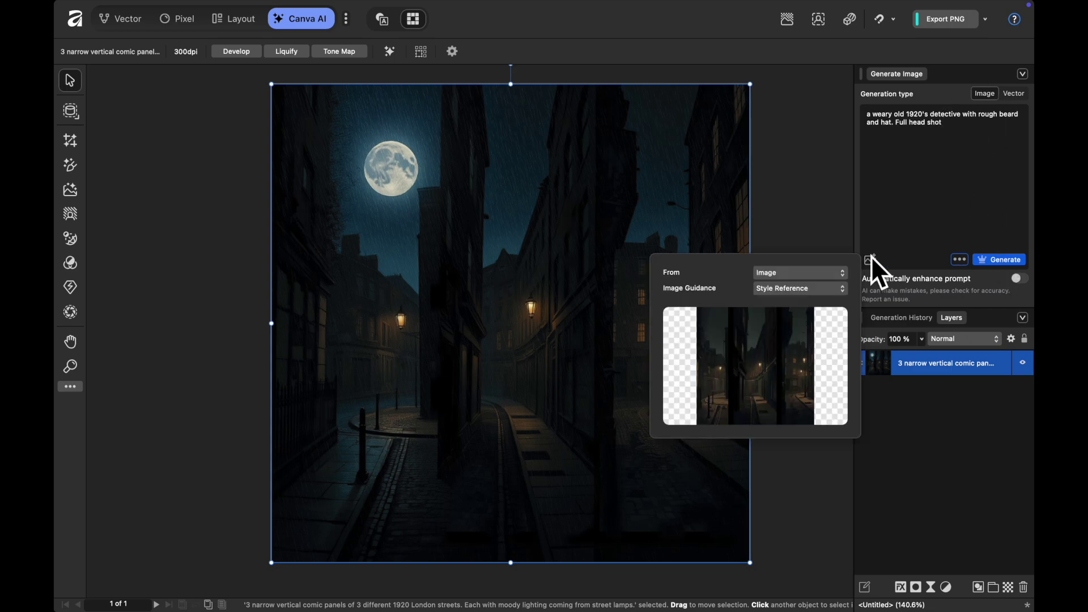
left_click(827, 210)
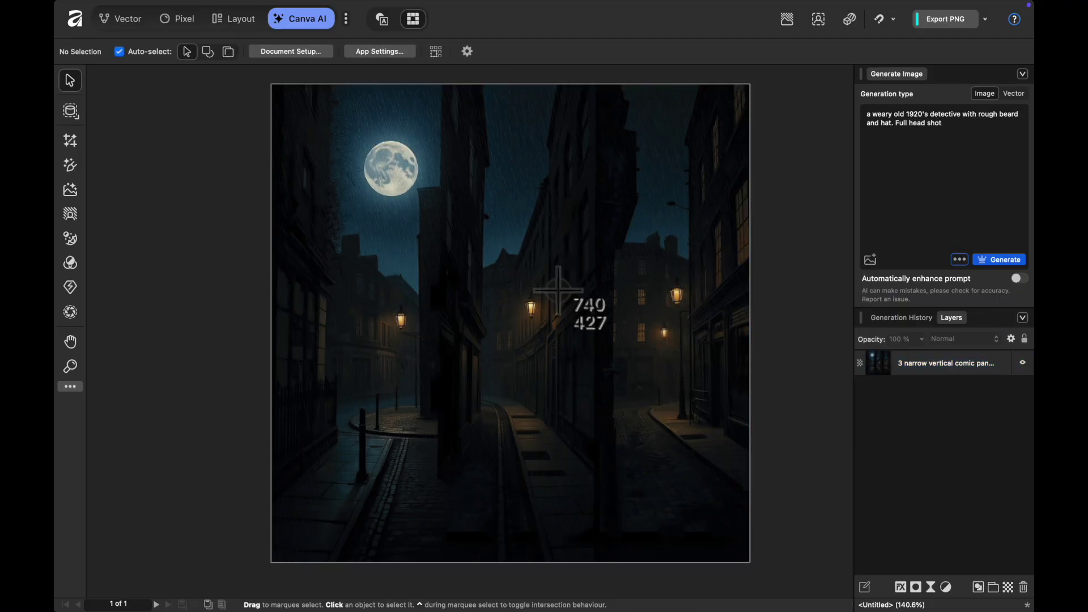
left_click_drag(316, 114, 617, 412)
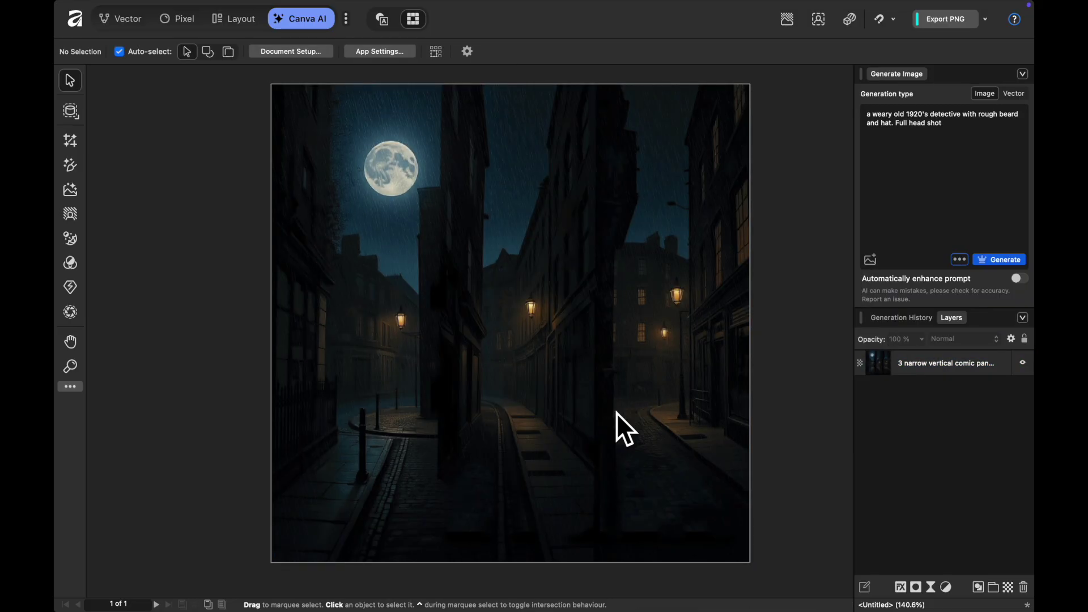
Load the moonlit street screenshot as an Image Style Reference and generate the detective.
left_click(873, 259)
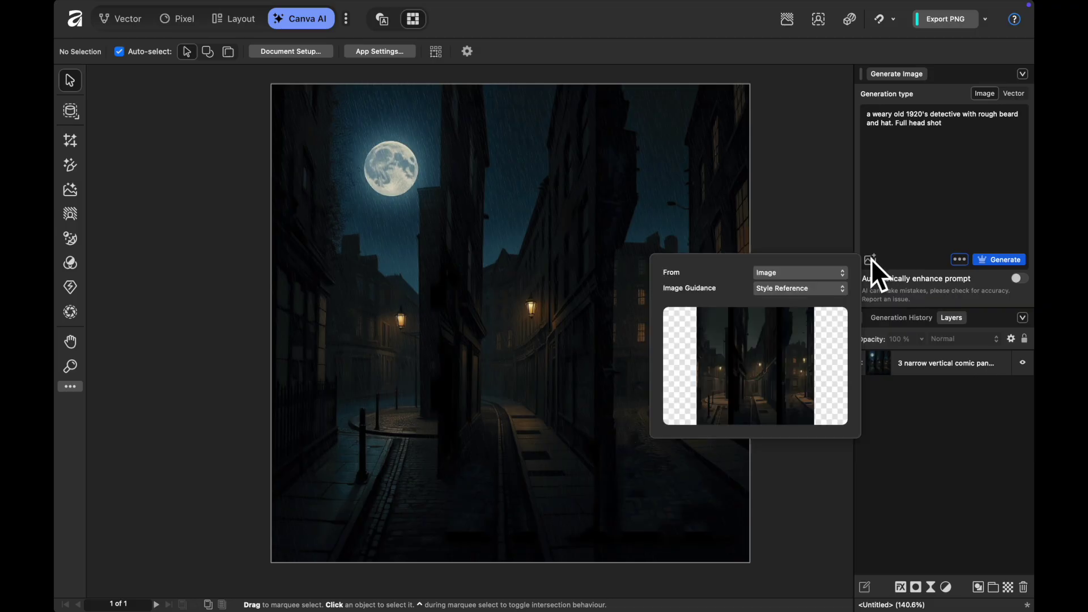
left_click(818, 272)
left_click(818, 273)
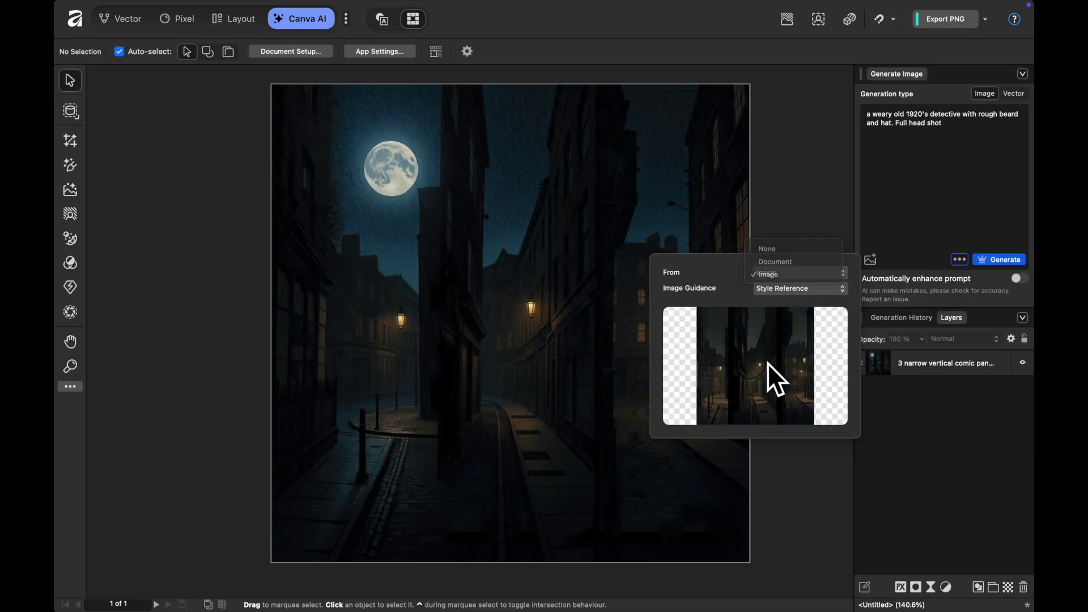
left_click(767, 363)
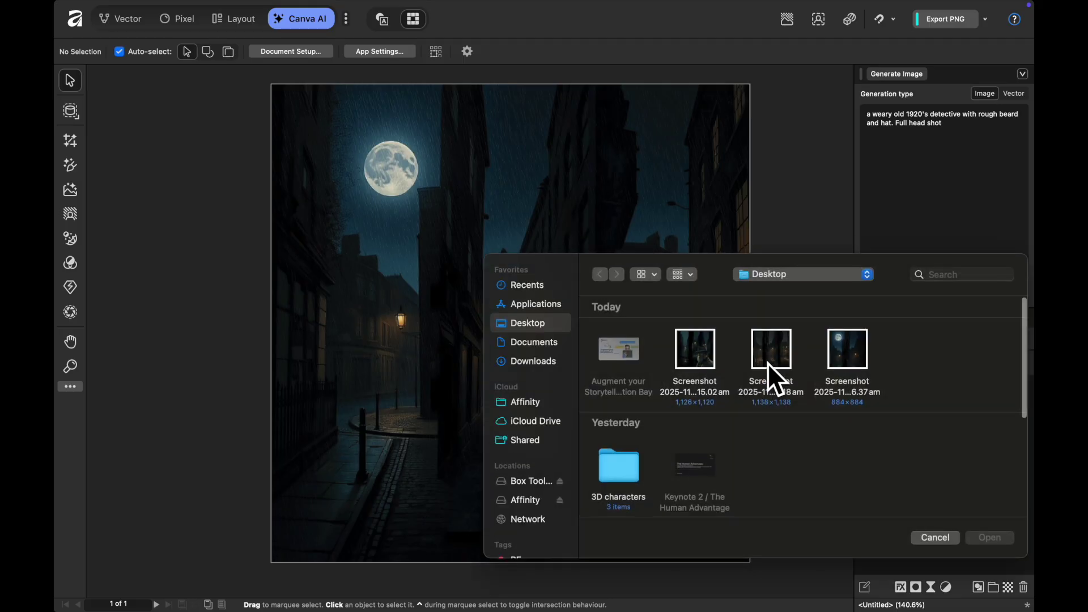
left_click(839, 360)
double_click(835, 355)
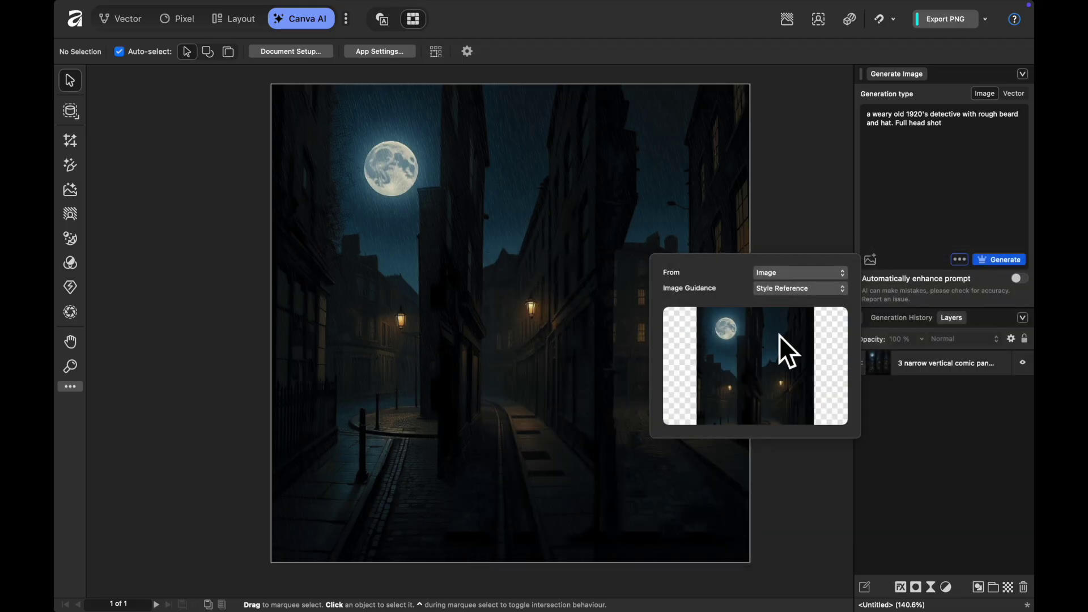
left_click(794, 289)
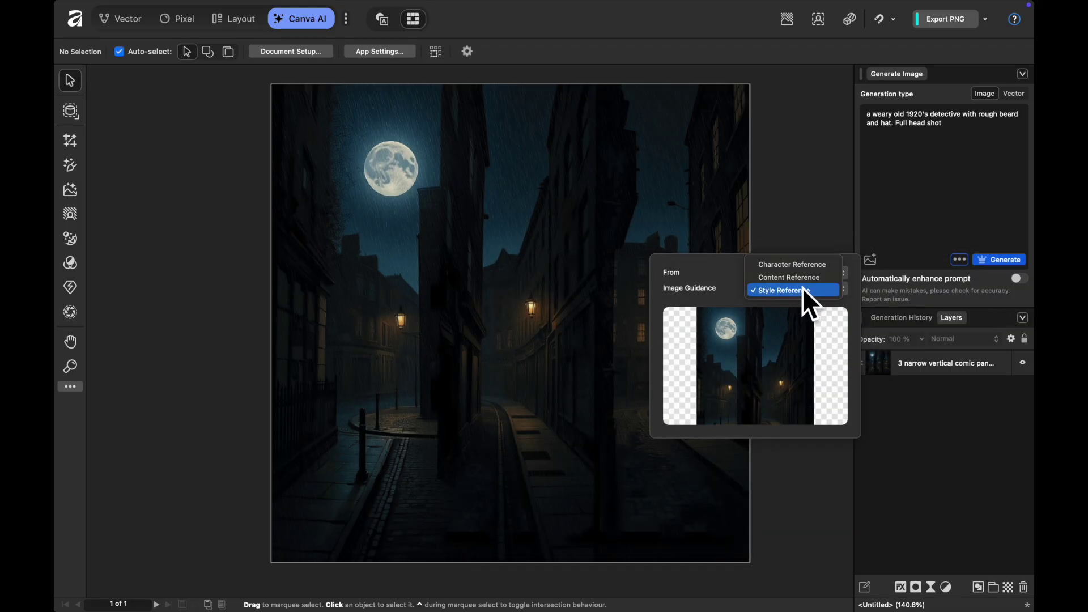
left_click(816, 233)
left_click(1001, 214)
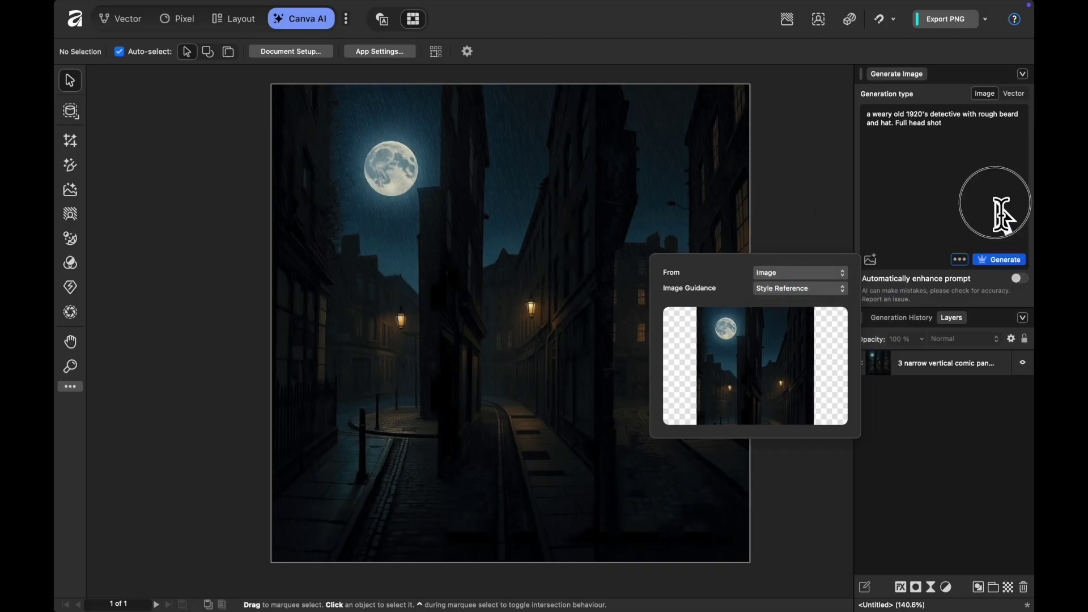
left_click(1009, 259)
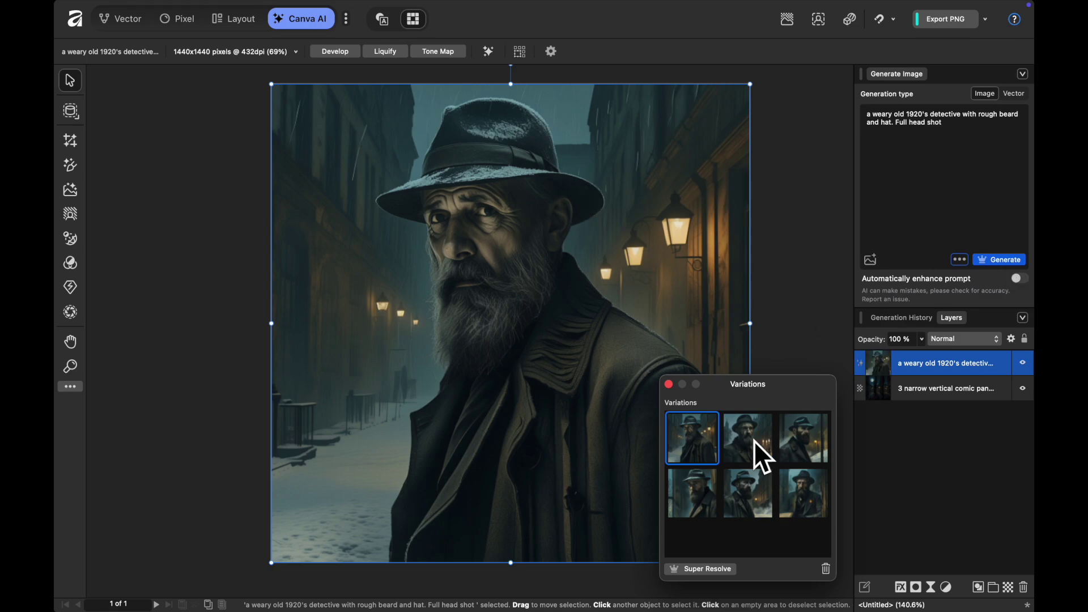
left_click(798, 439)
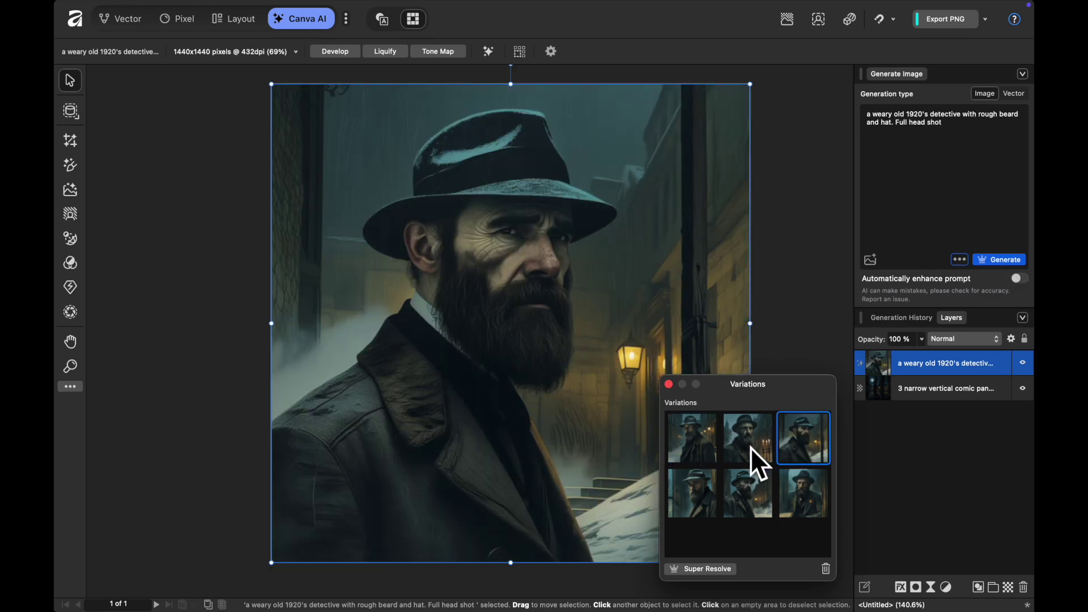
left_click(751, 447)
left_click(748, 496)
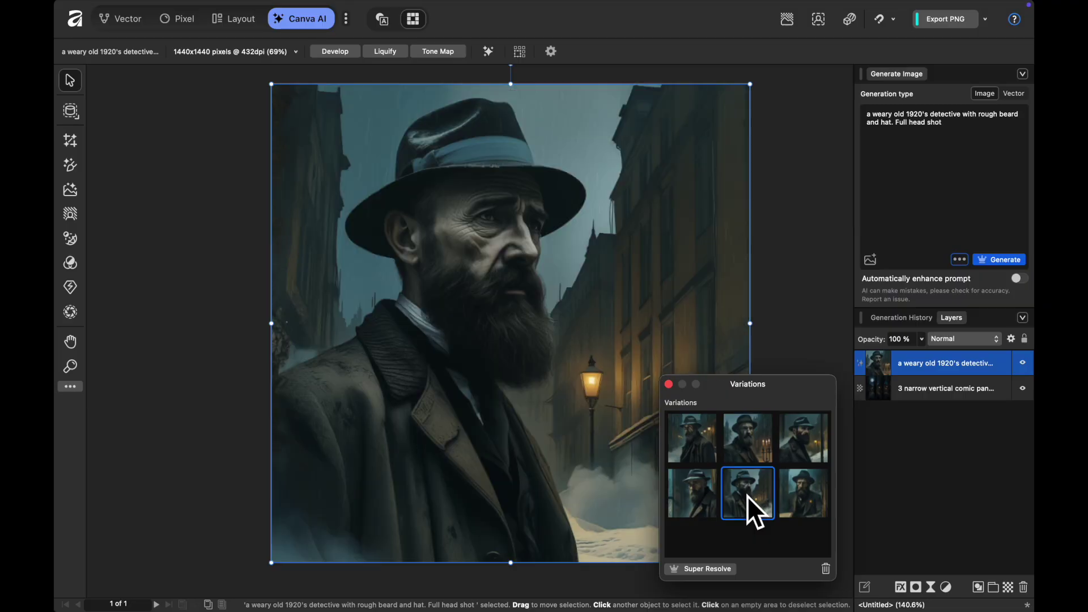
left_click(794, 505)
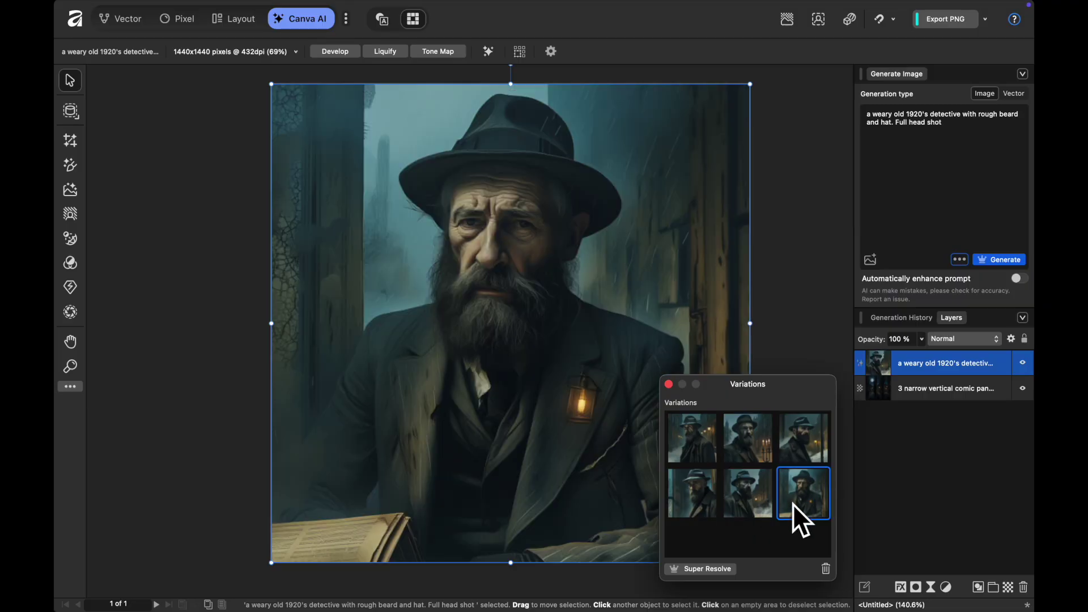
left_click(696, 496)
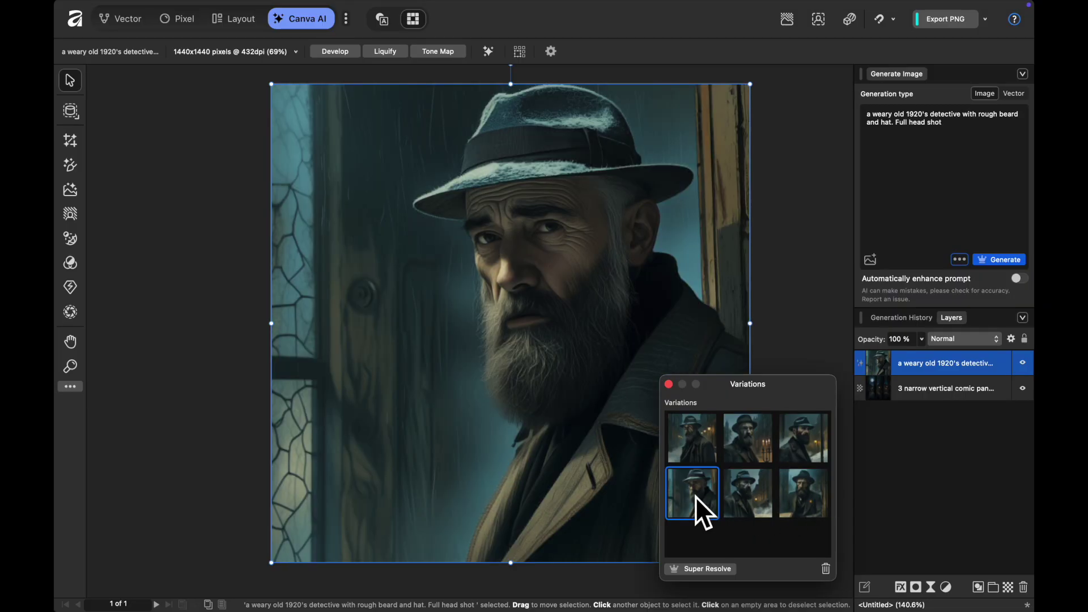
left_click(742, 440)
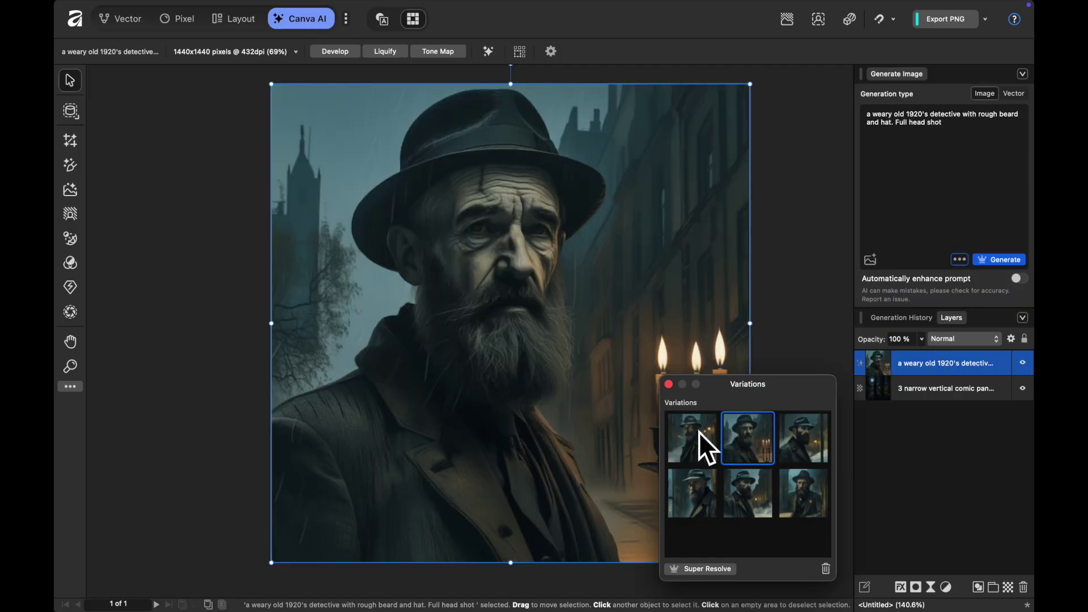
left_click(699, 432)
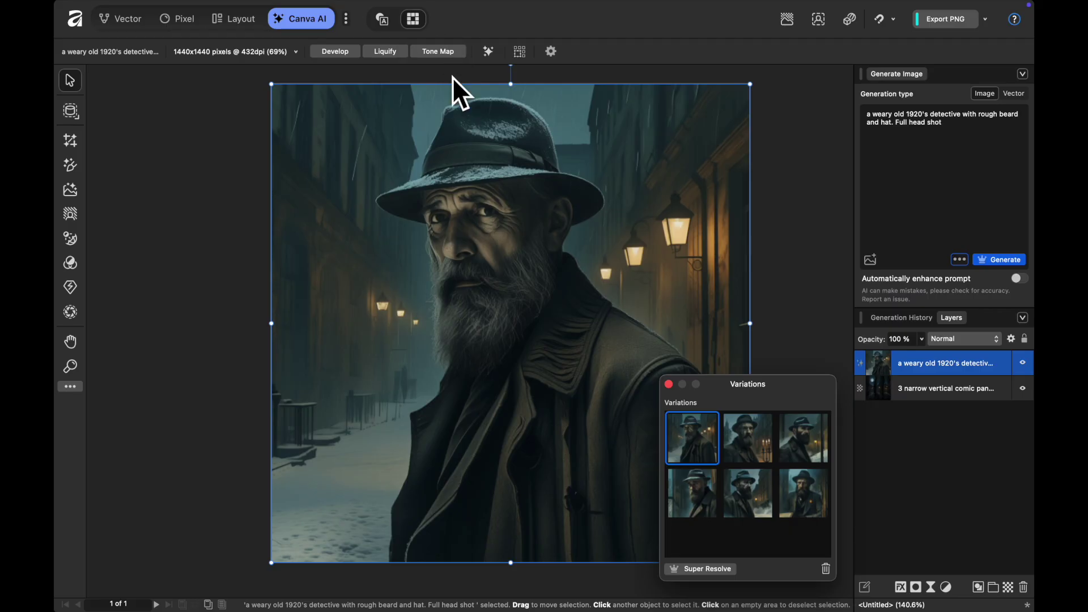
Remove the background behind the detective portrait with the AI Remove Background tool.
left_click(488, 54)
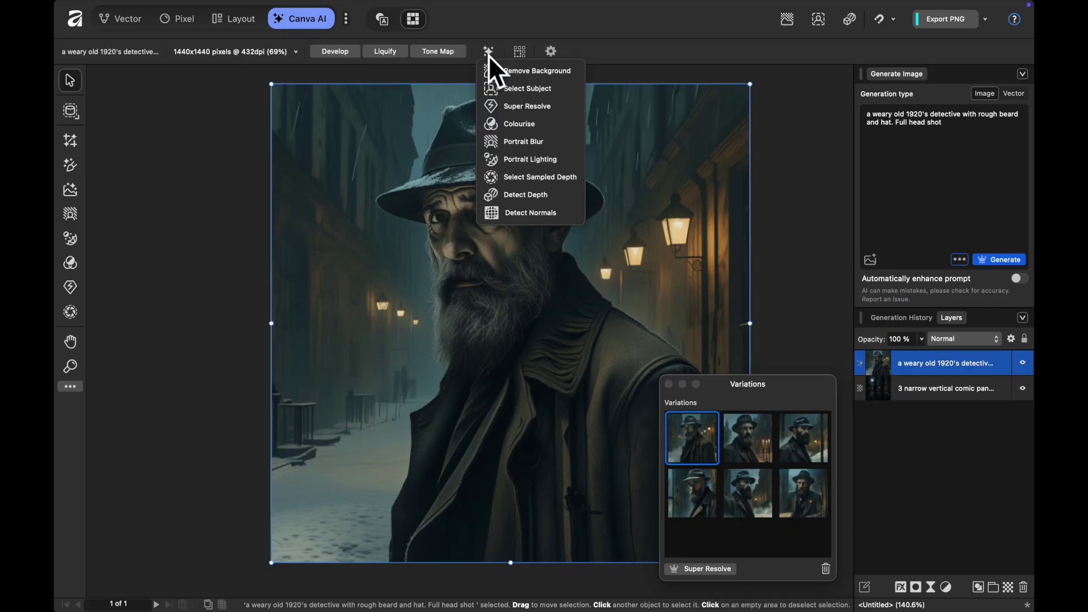
left_click(514, 71)
left_click(663, 75)
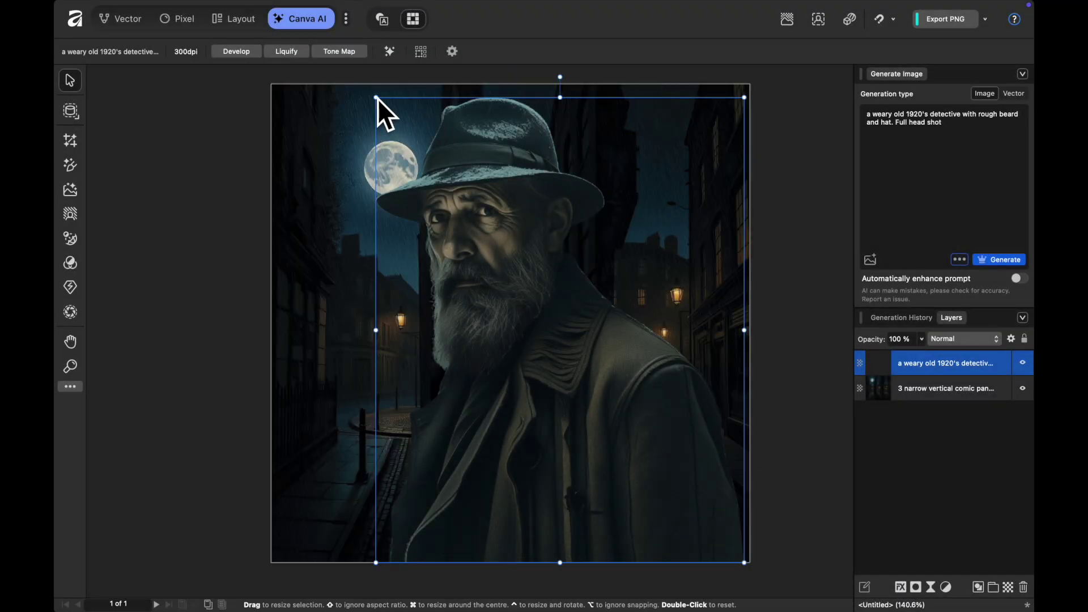
Shrink the cut-out detective to about 393 × 490 px in the street's lower-right corner.
left_click_drag(376, 97, 652, 380)
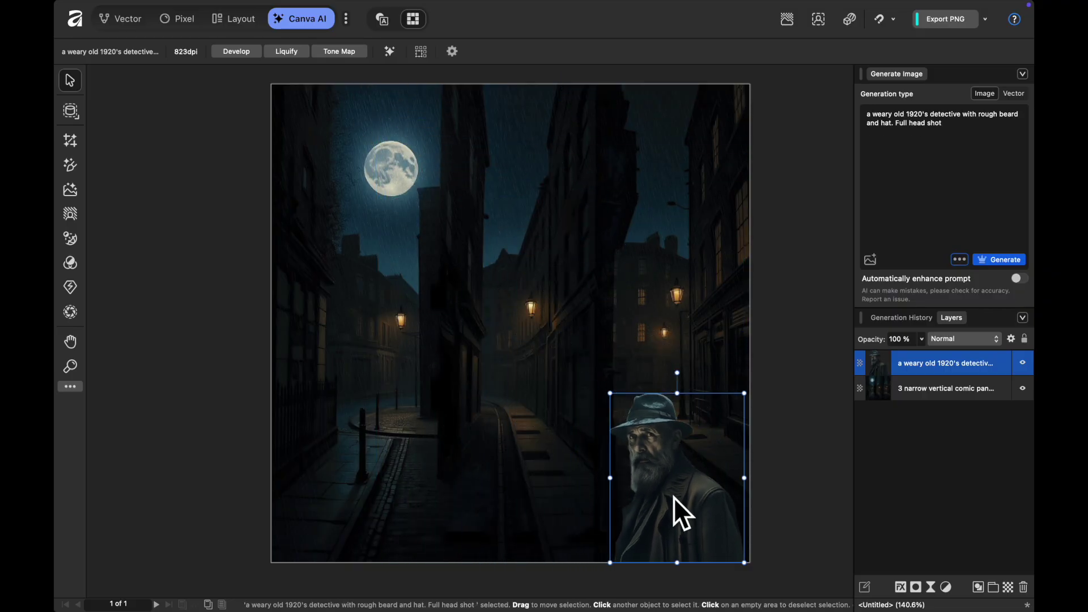
mouse_move(675, 497)
left_mouse_down()
mouse_move(676, 478)
mouse_move(678, 496)
left_mouse_up()
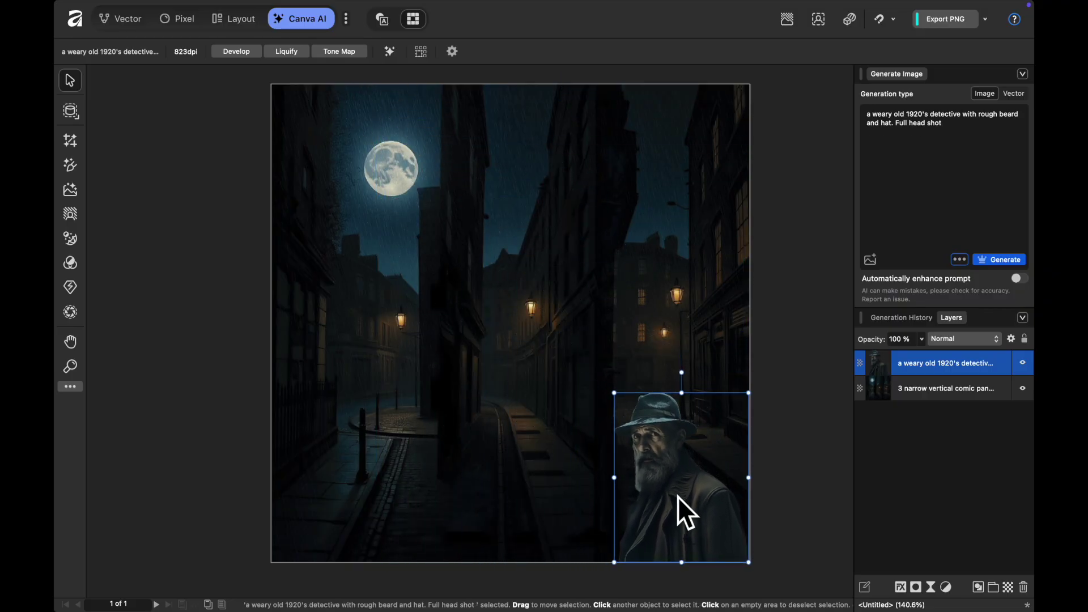
left_click_drag(624, 405, 521, 362)
left_click(778, 223)
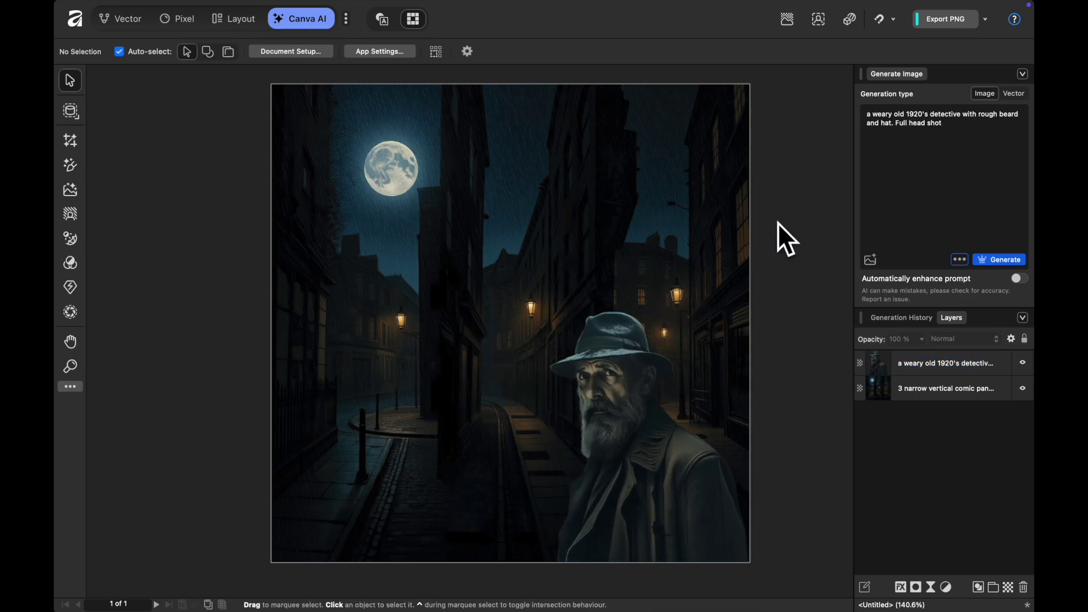
left_click(628, 441)
left_click(651, 198)
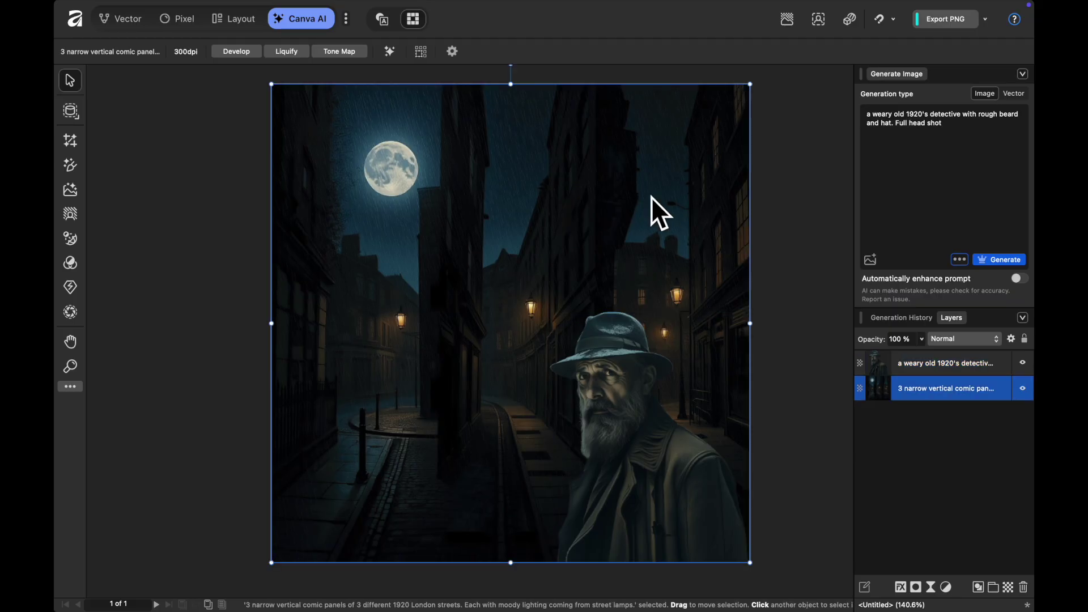
Switch the image style from Moody to Cinematic Concept and generate a new detective portrait.
left_click(959, 259)
left_click(964, 289)
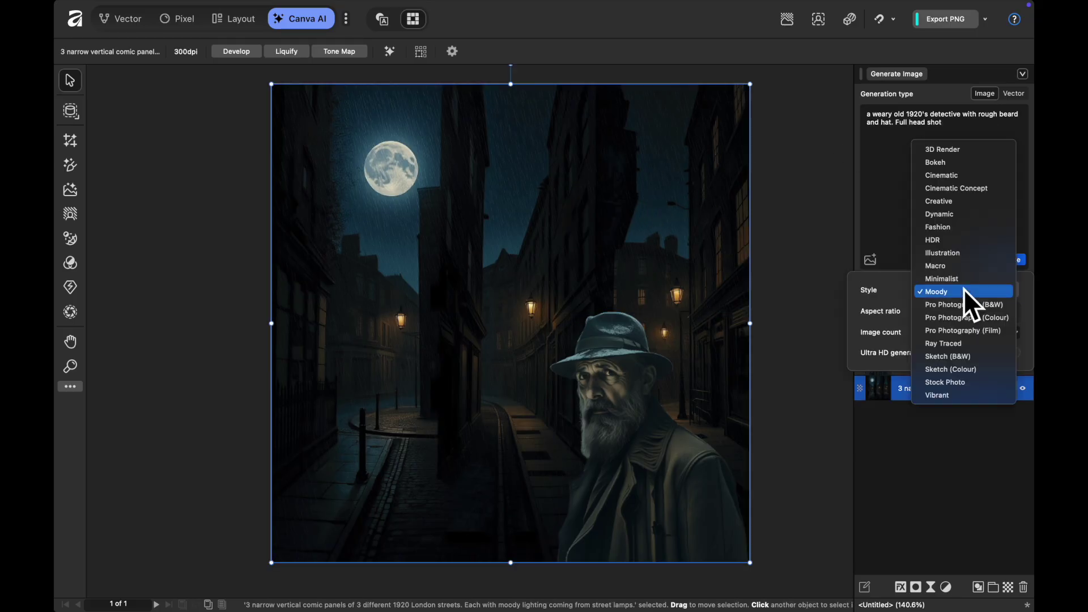
left_click(987, 189)
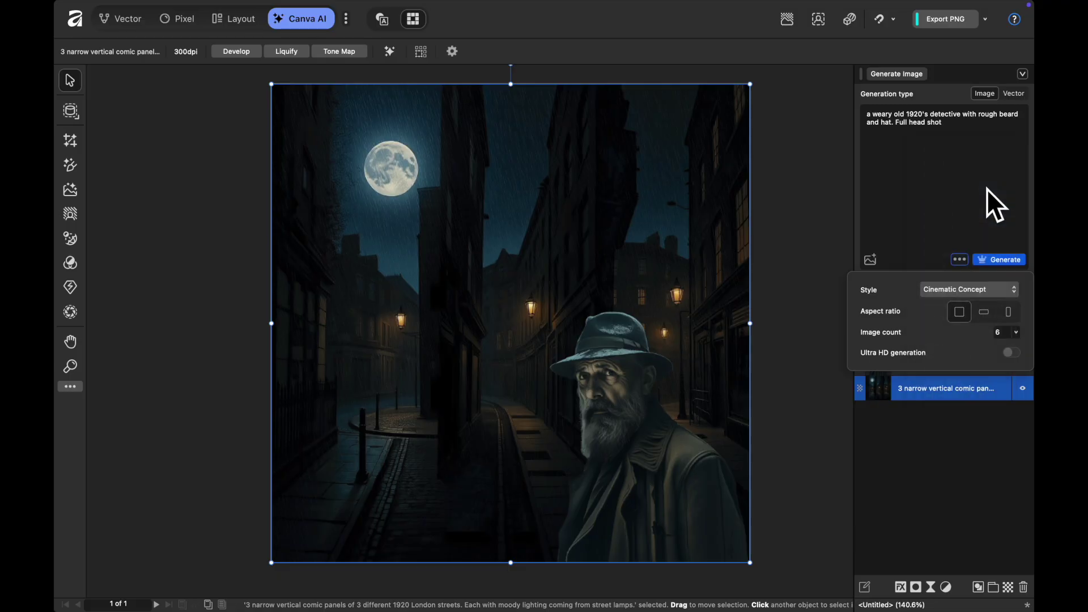
left_click(987, 189)
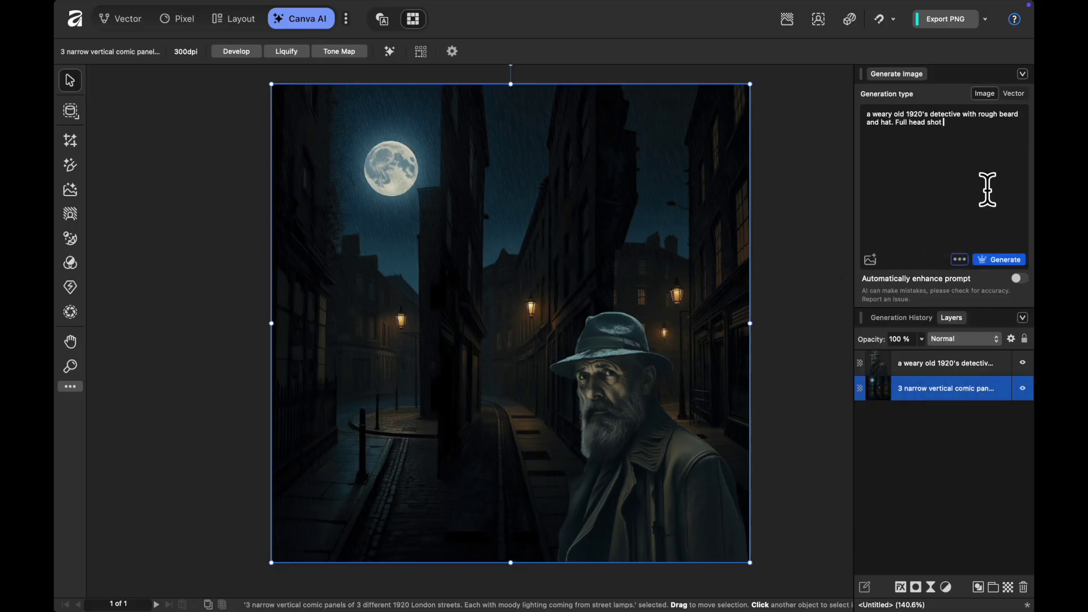
left_click(870, 259)
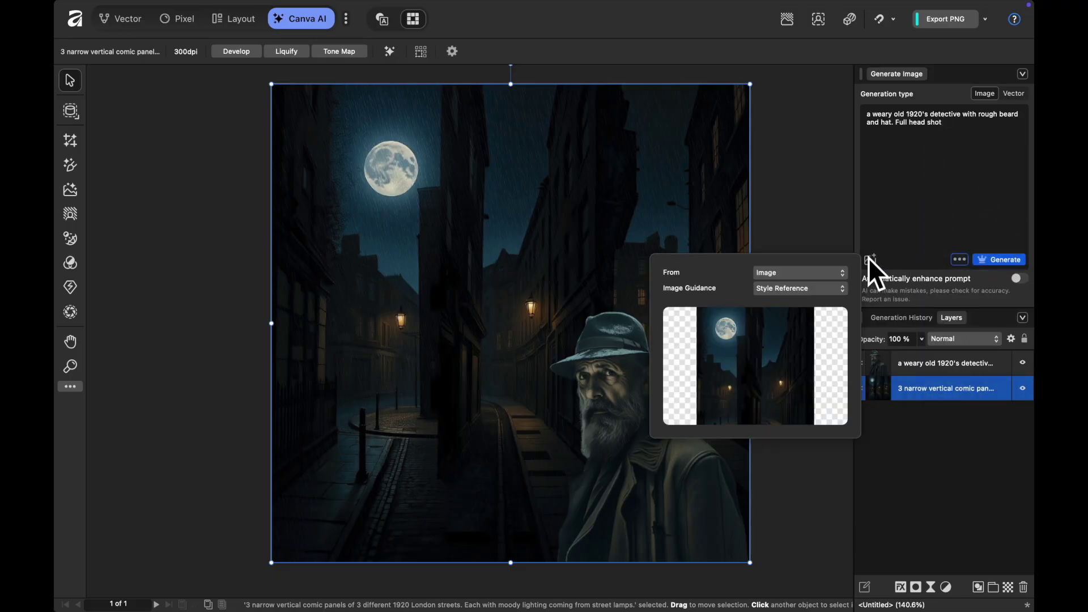
left_click(1009, 262)
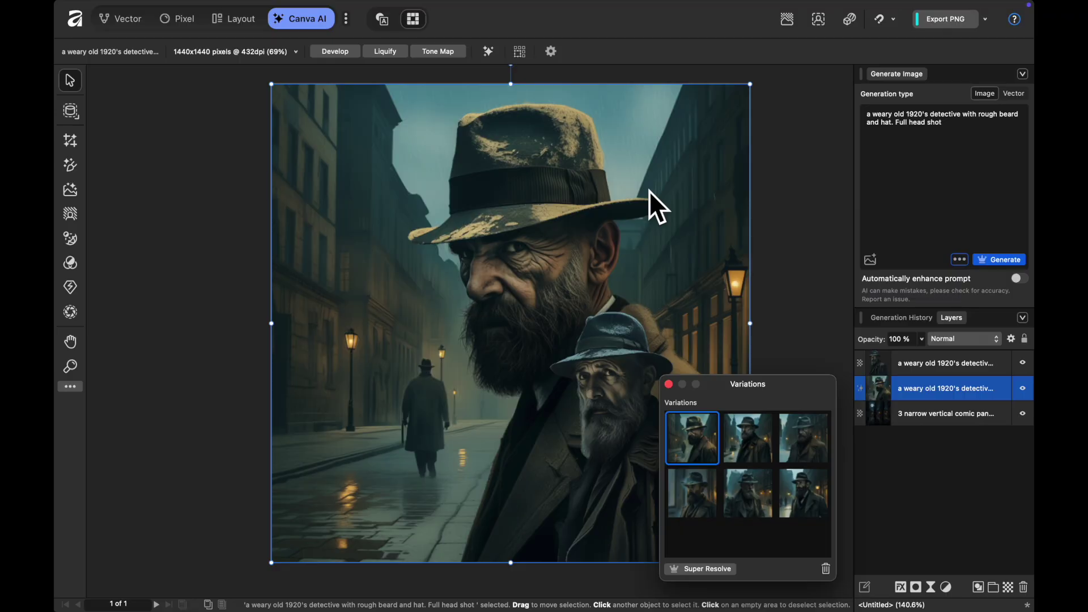
Delete the old small detective and remove the background from the new Cinematic Concept detective.
left_click(602, 403)
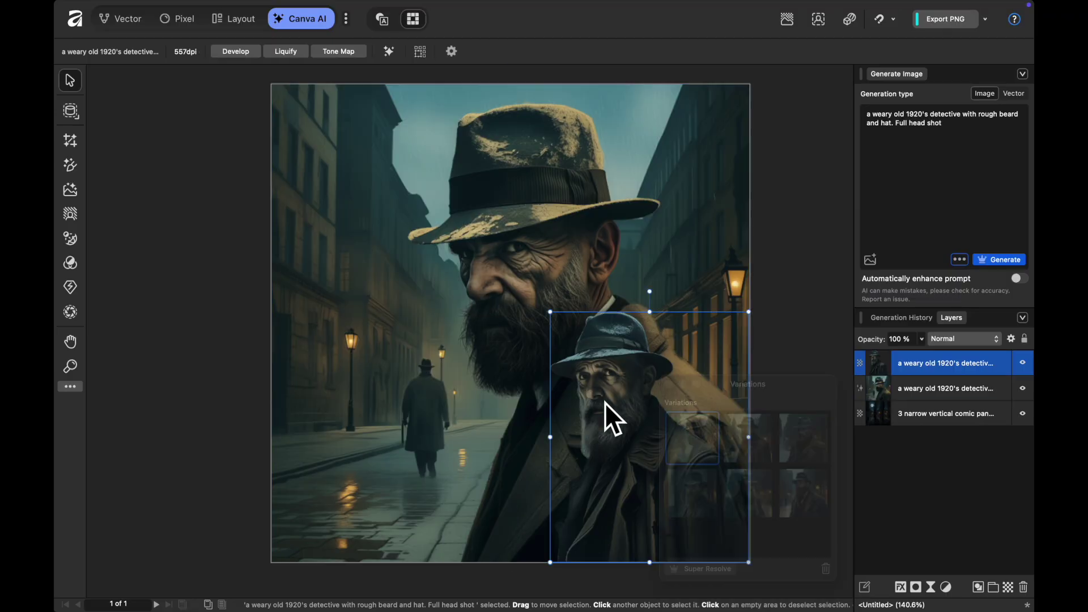
left_click(534, 238)
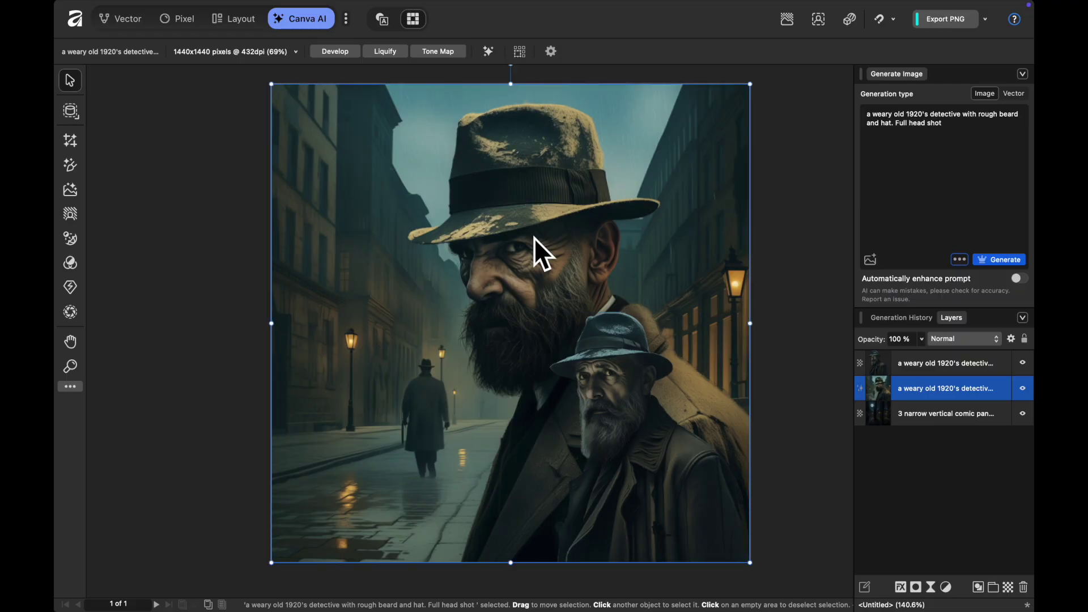
left_click(614, 423)
key("Delete")
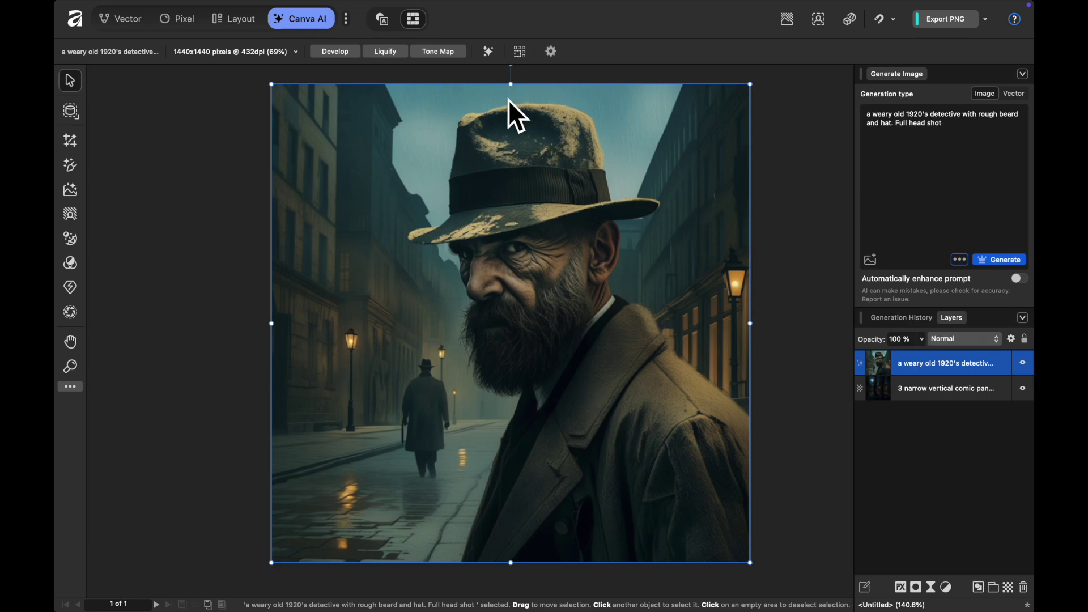
left_click(489, 51)
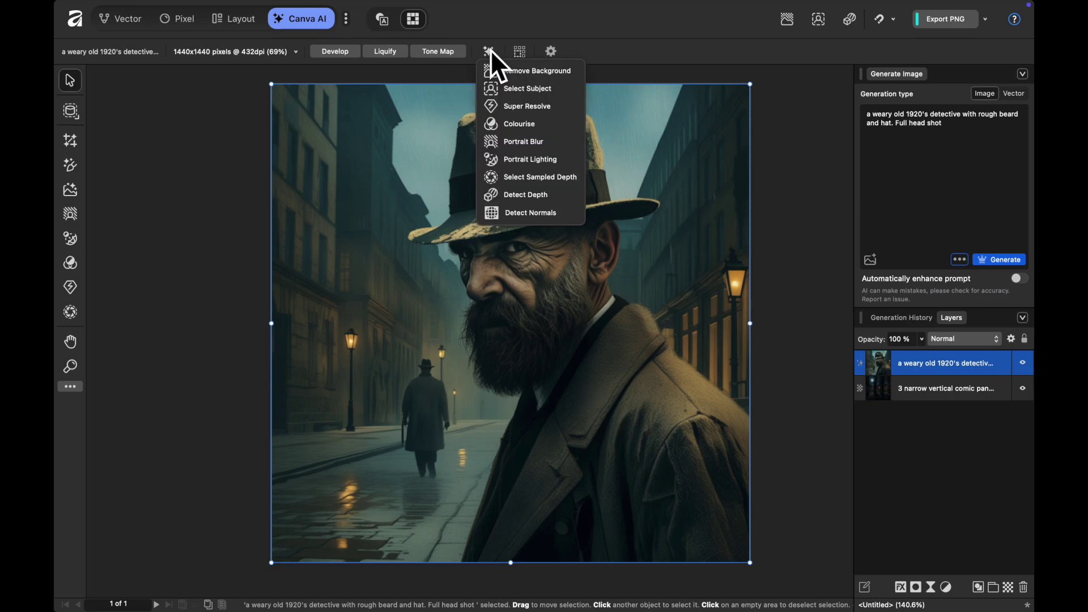
left_click(536, 71)
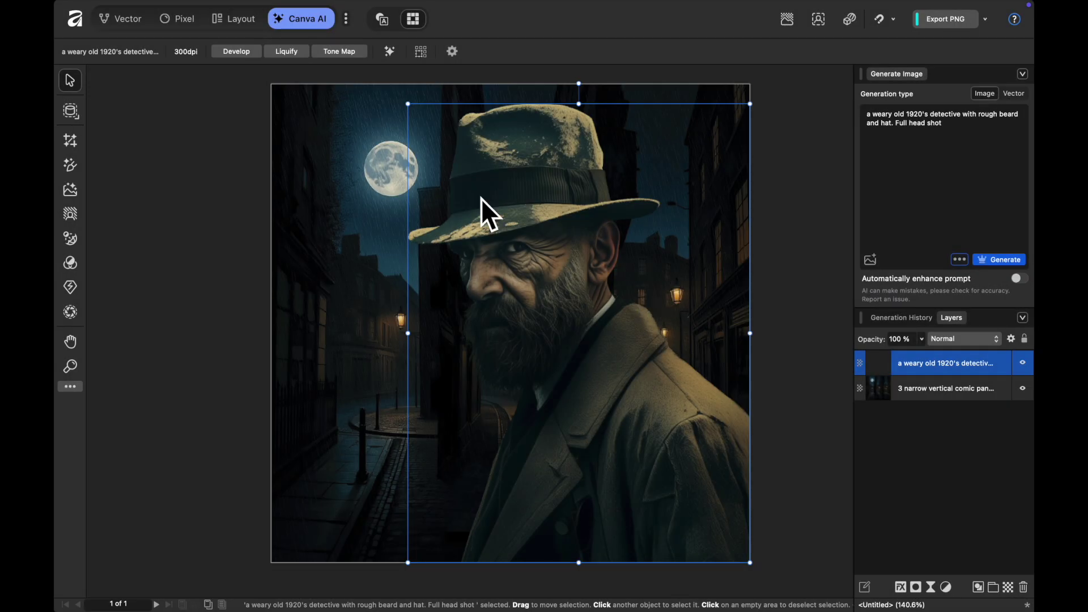
Shrink the detective, then fit the street scene inside the page leaving a white border.
left_click_drag(407, 102, 611, 309)
left_click(513, 216)
mouse_move(271, 84)
left_mouse_down()
mouse_move(297, 107)
mouse_move(285, 97)
left_mouse_up()
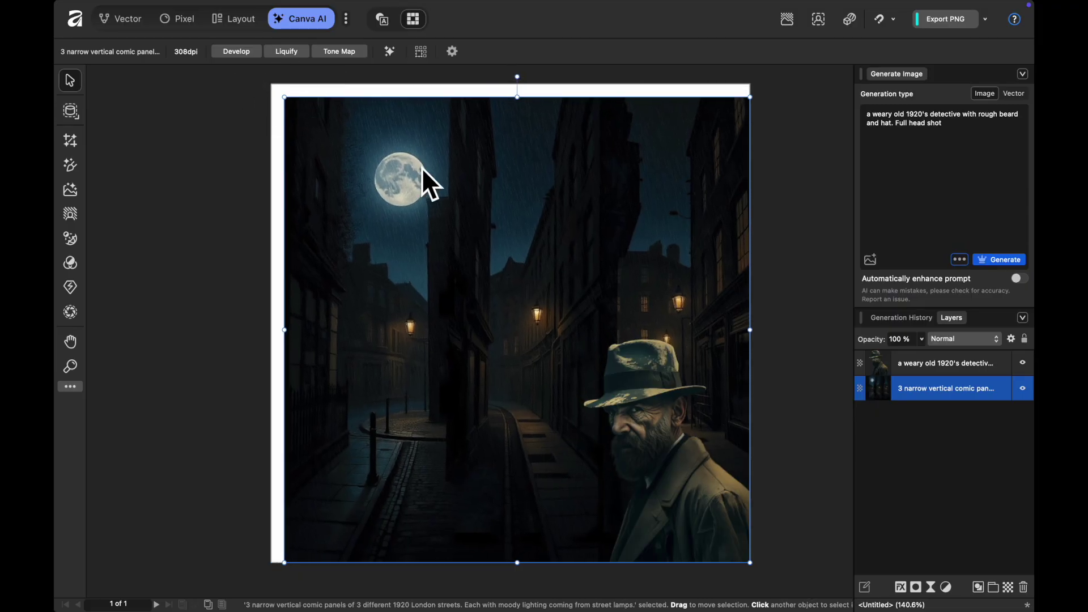
left_click_drag(421, 168, 413, 160)
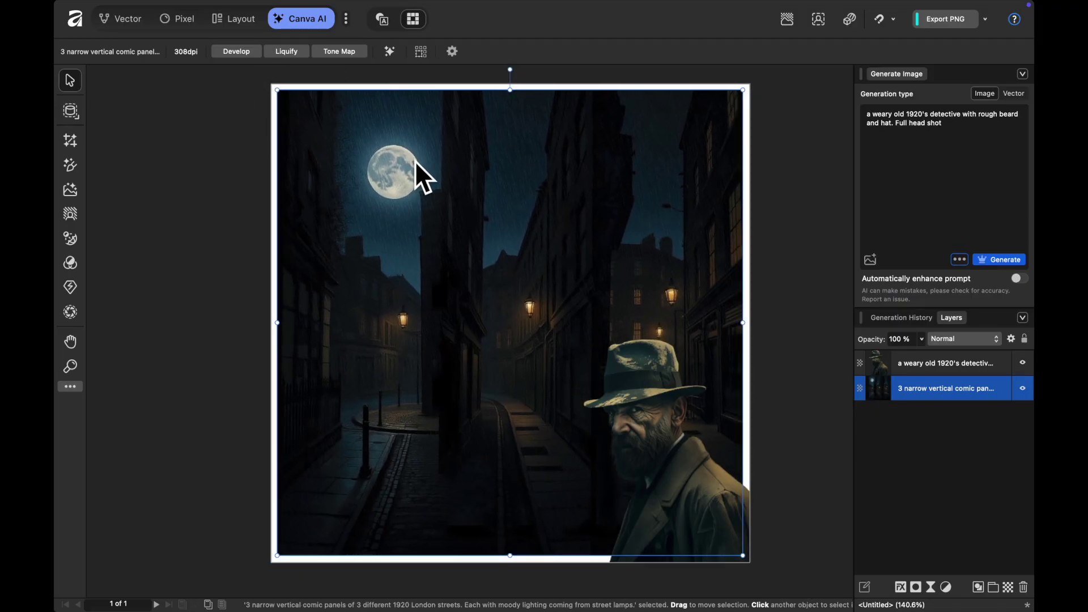
left_click_drag(646, 372, 648, 439)
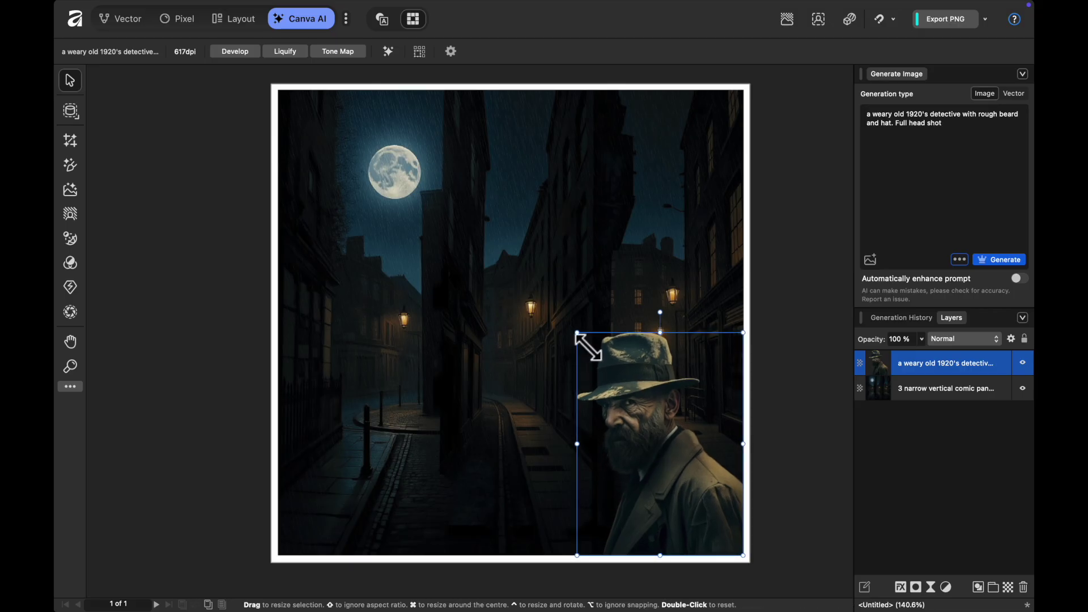
Enlarge the Cinematic Concept detective slightly in the lower-right corner of the street.
left_click_drag(578, 339, 557, 332)
left_click(771, 225)
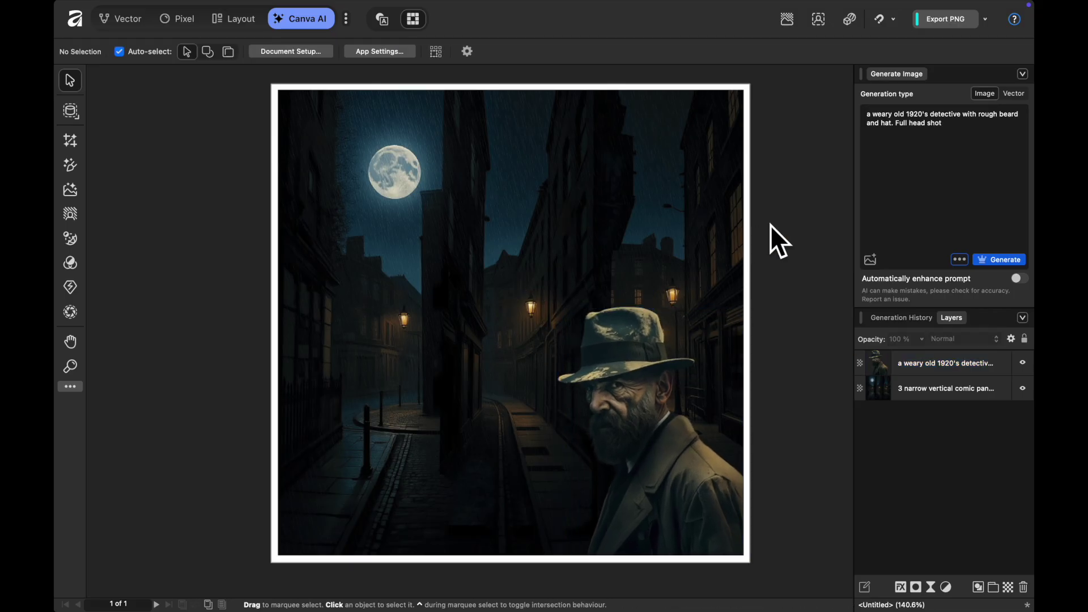
left_click(583, 406)
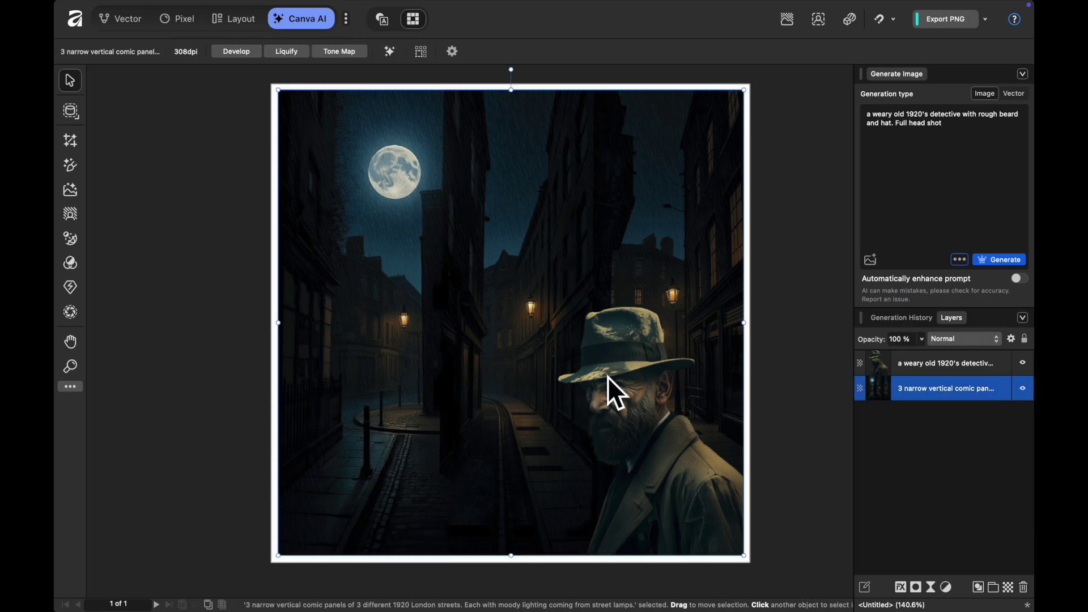
left_click(614, 369)
left_click_drag(558, 307, 539, 281)
left_click(763, 213)
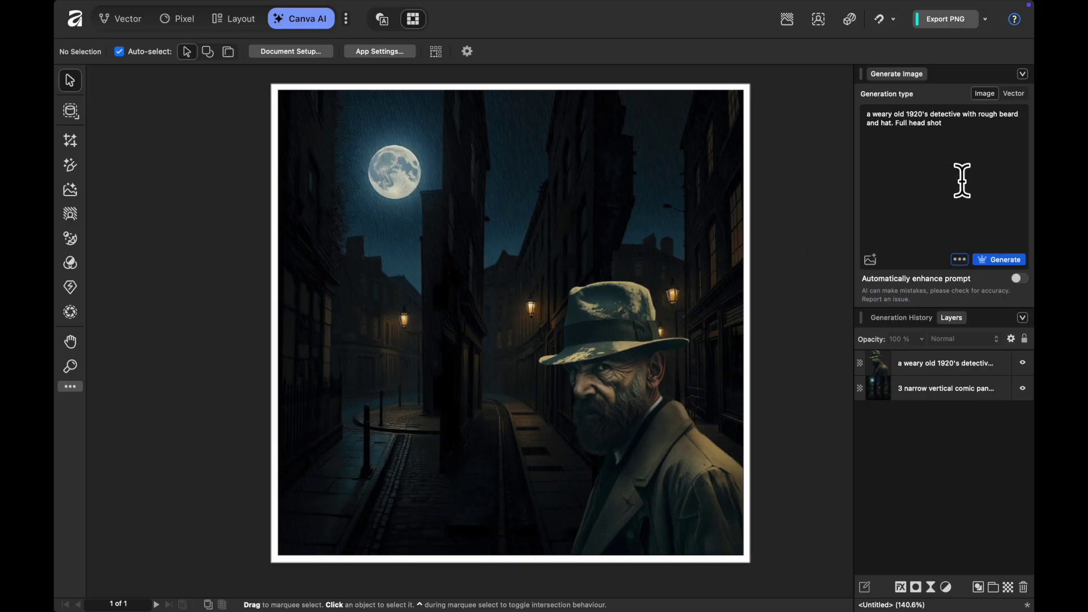
Generate a fresh set of detective images, keeping the Cinematic Concept style.
left_click(959, 259)
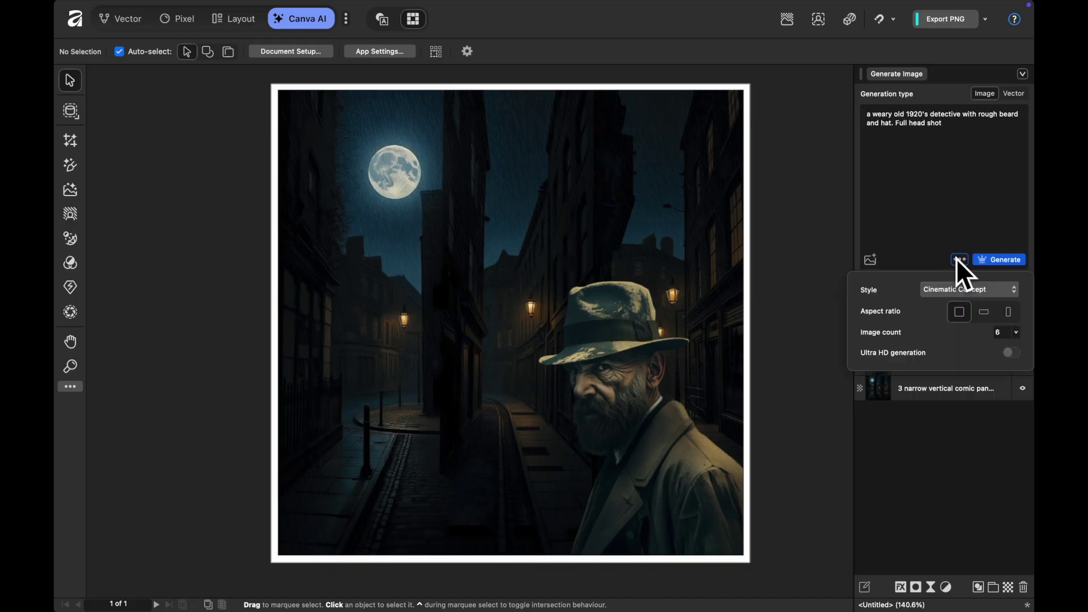
left_click(962, 288)
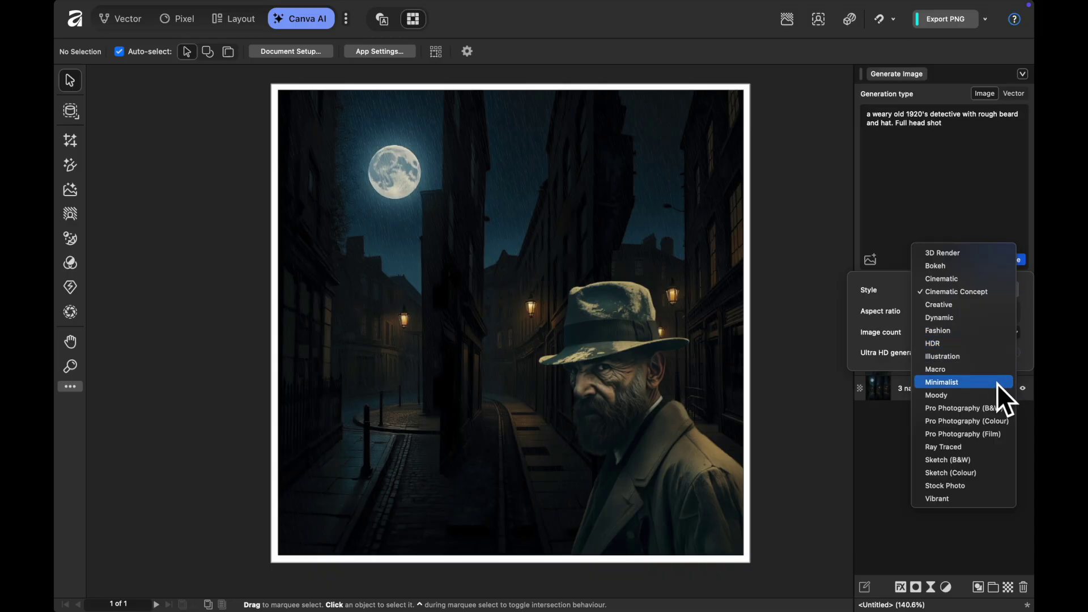
left_click(965, 216)
left_click(1006, 260)
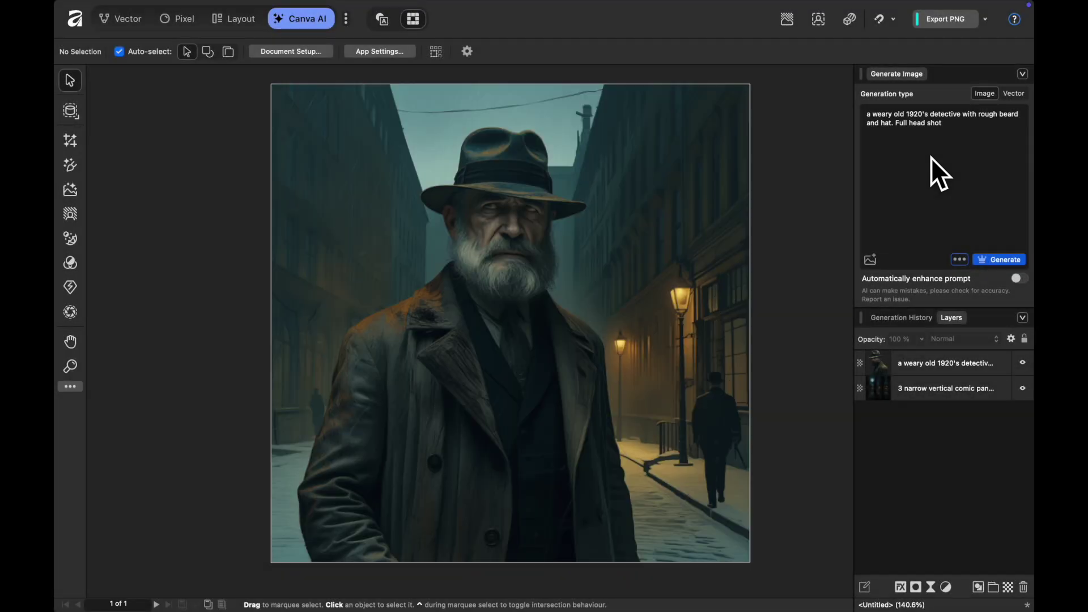
Compare all six variations and pick the sixth, a close-up bearded detective in a hat.
left_click(751, 436)
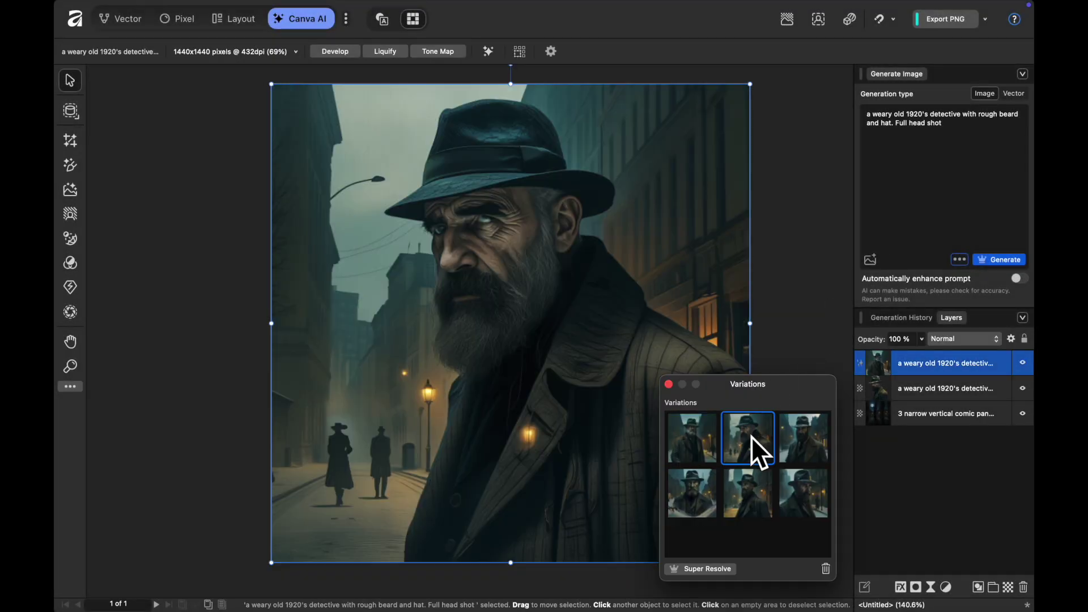
left_click(804, 450)
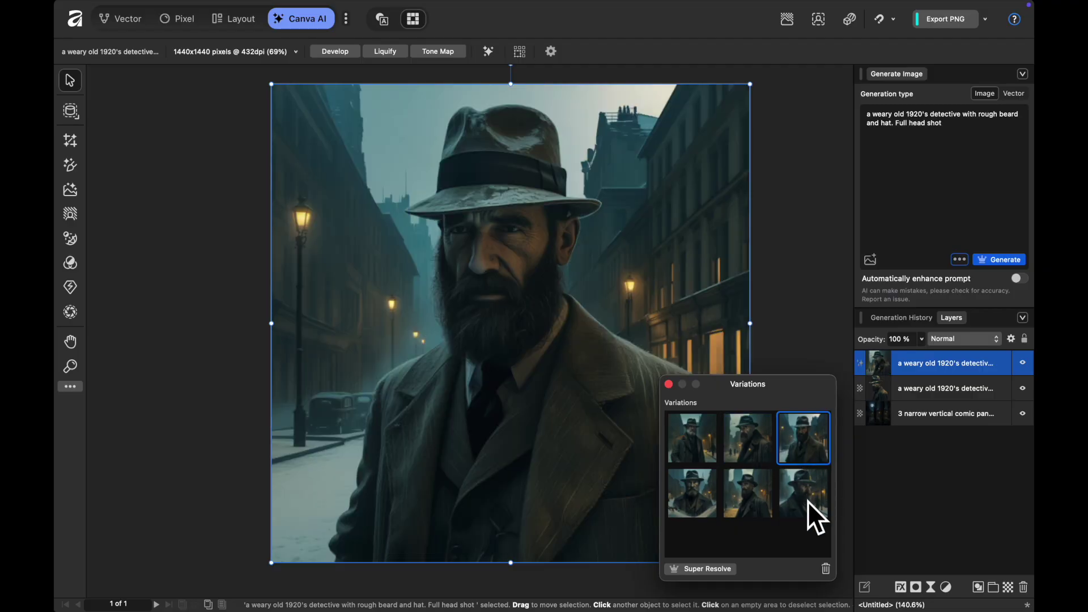
left_click(808, 502)
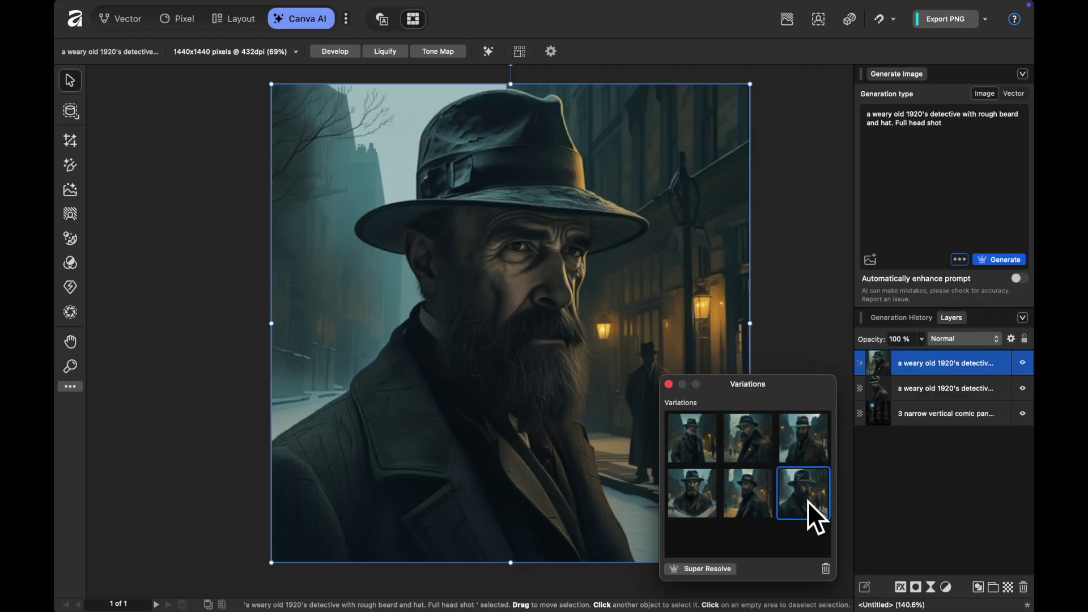
left_click(752, 502)
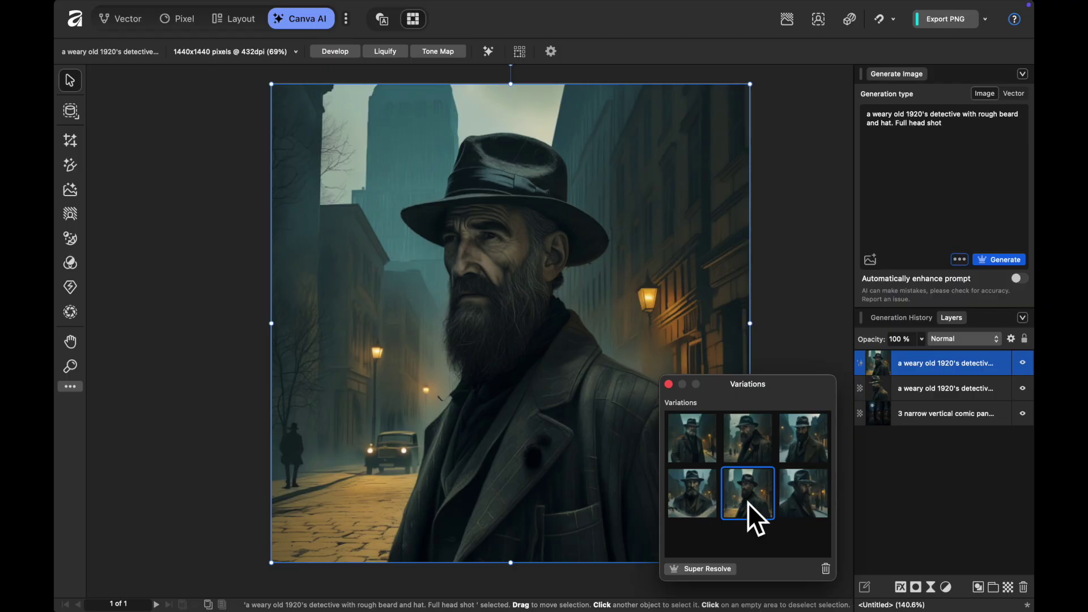
left_click(705, 506)
left_click(692, 441)
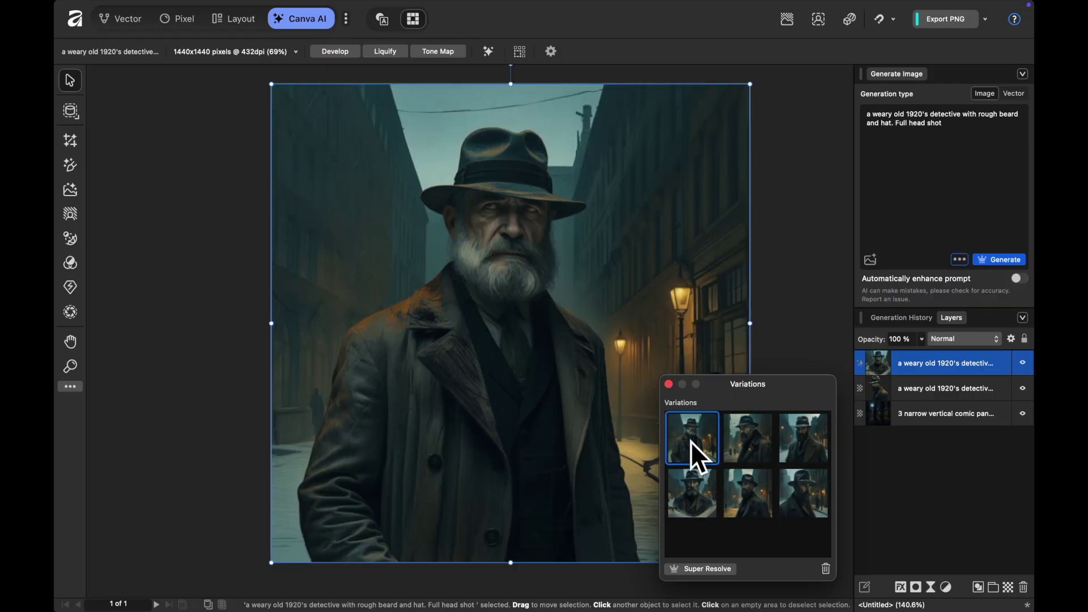
left_click(736, 440)
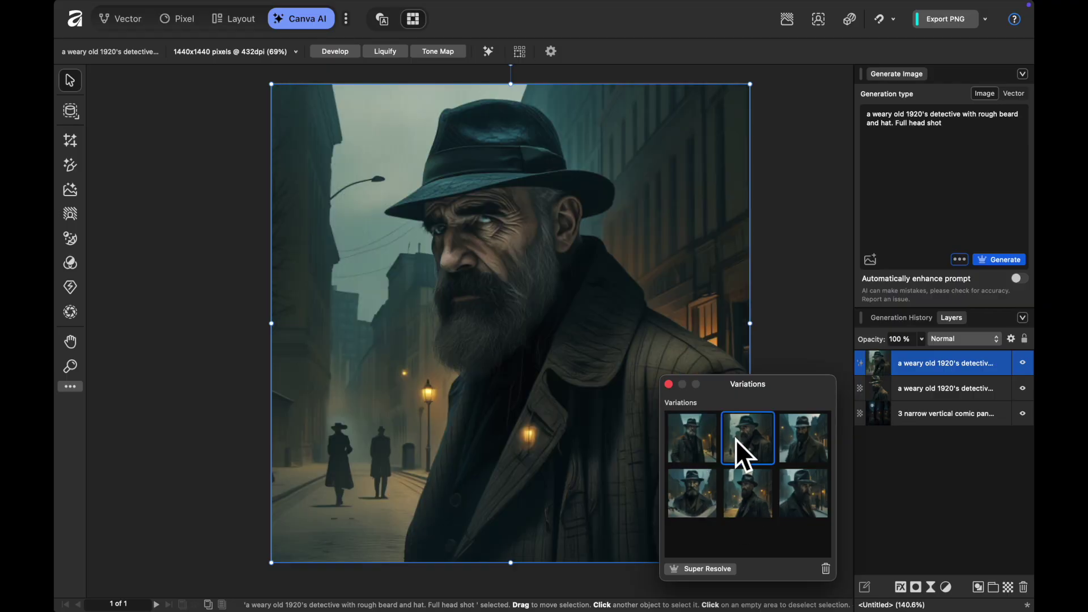
left_click(798, 442)
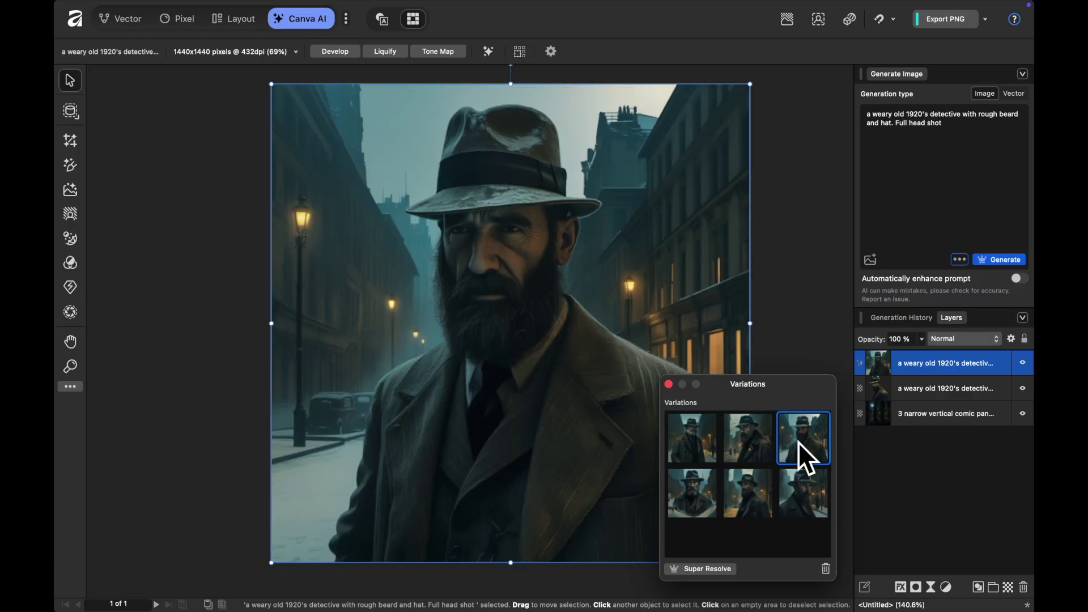
left_click(811, 487)
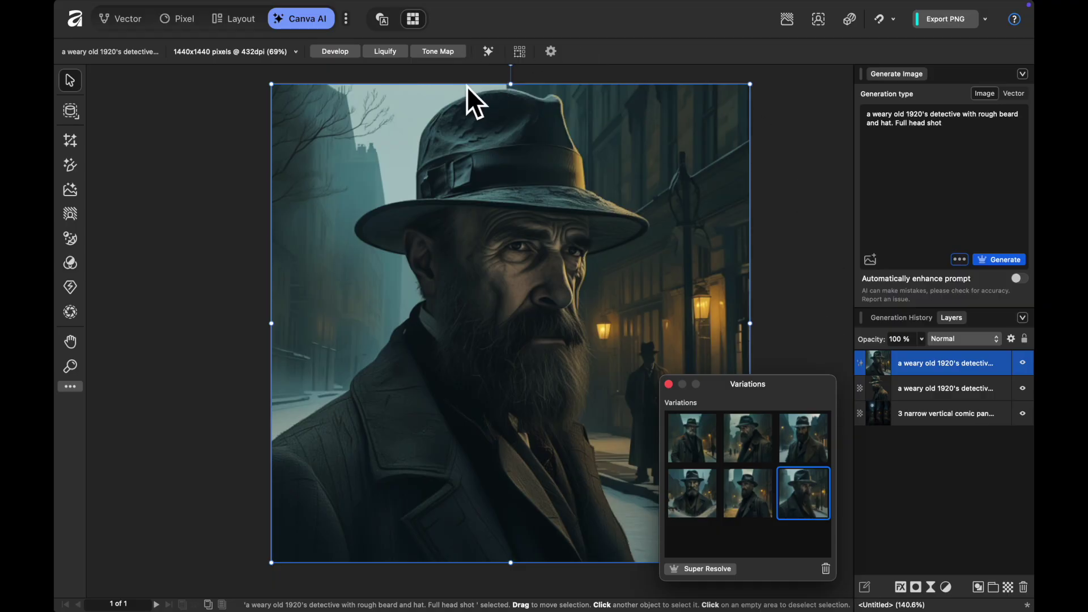
Remove the close-up detective's background and shrink him into the street's lower-left corner.
left_click(487, 51)
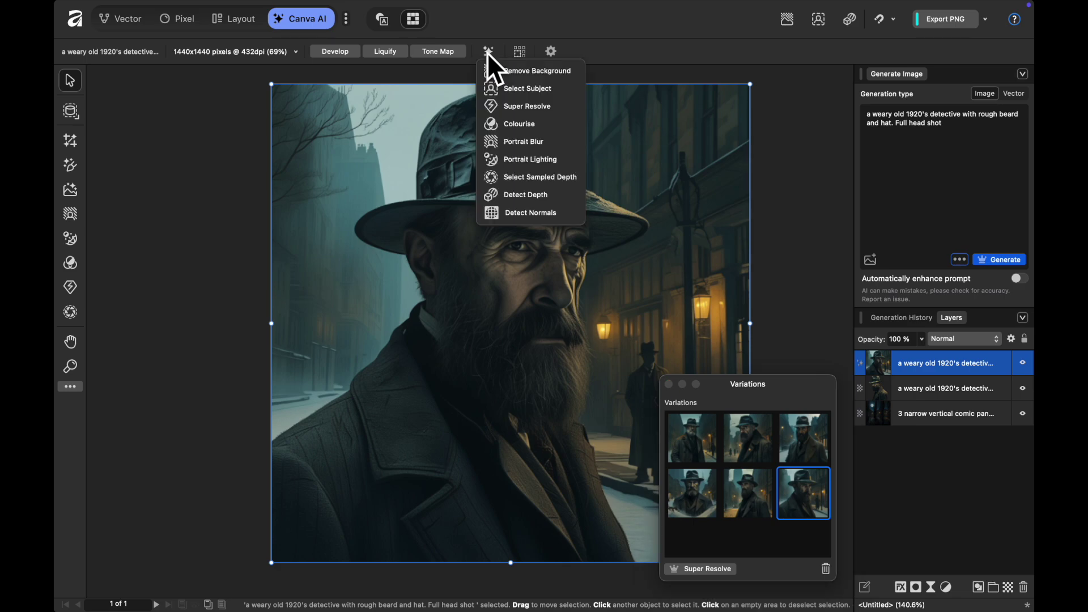
left_click(519, 70)
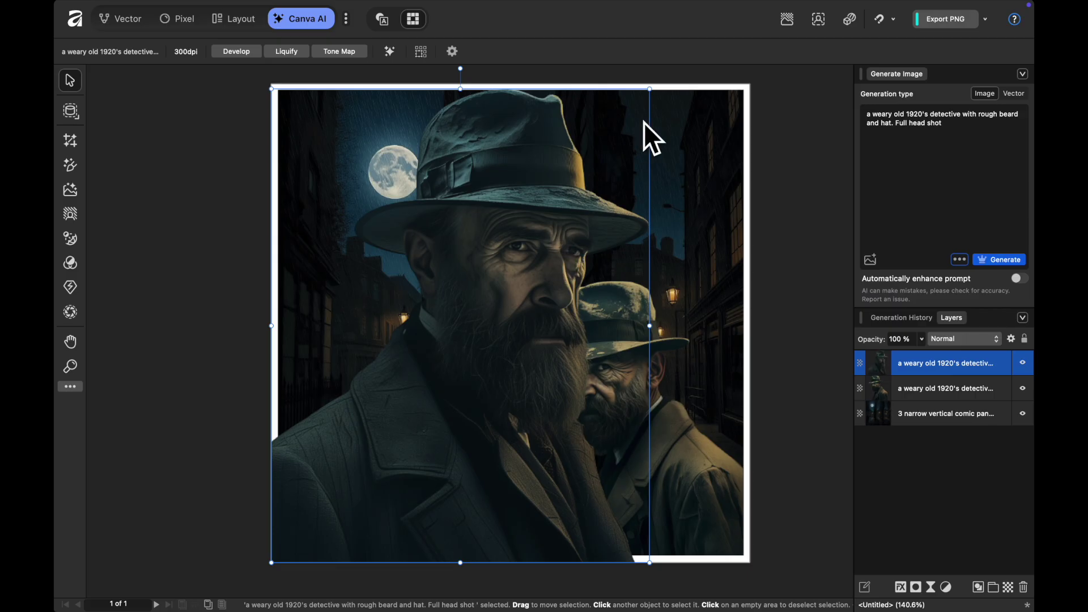
left_click_drag(649, 88, 477, 274)
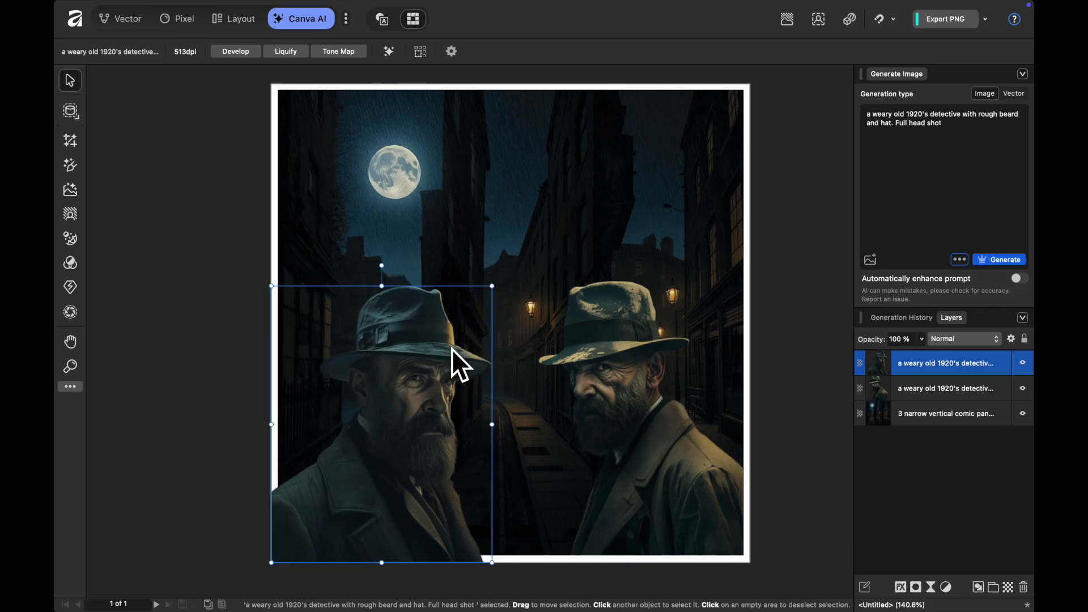
left_click(612, 318)
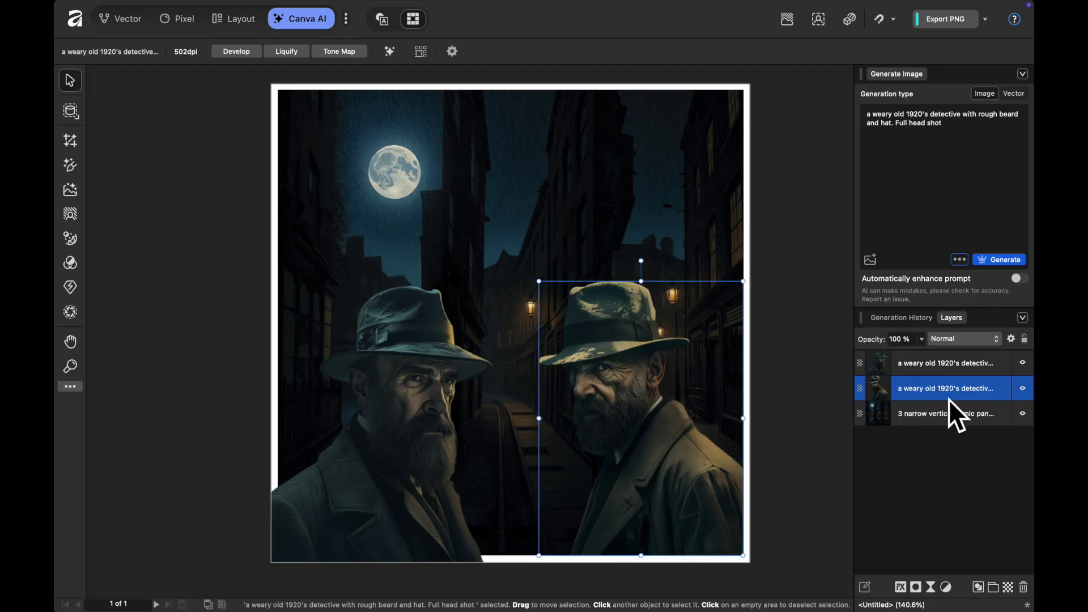
Delete the older right-hand detective and slightly enlarge the close-up detective at lower left.
key("Delete")
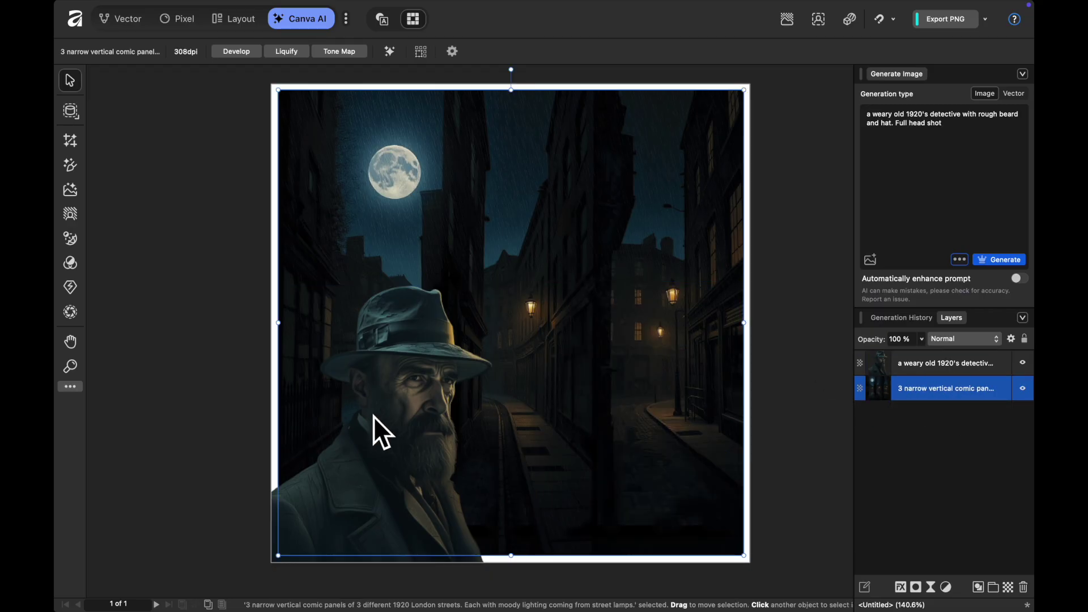
mouse_move(373, 416)
left_mouse_down()
mouse_move(409, 404)
mouse_move(373, 416)
left_mouse_up()
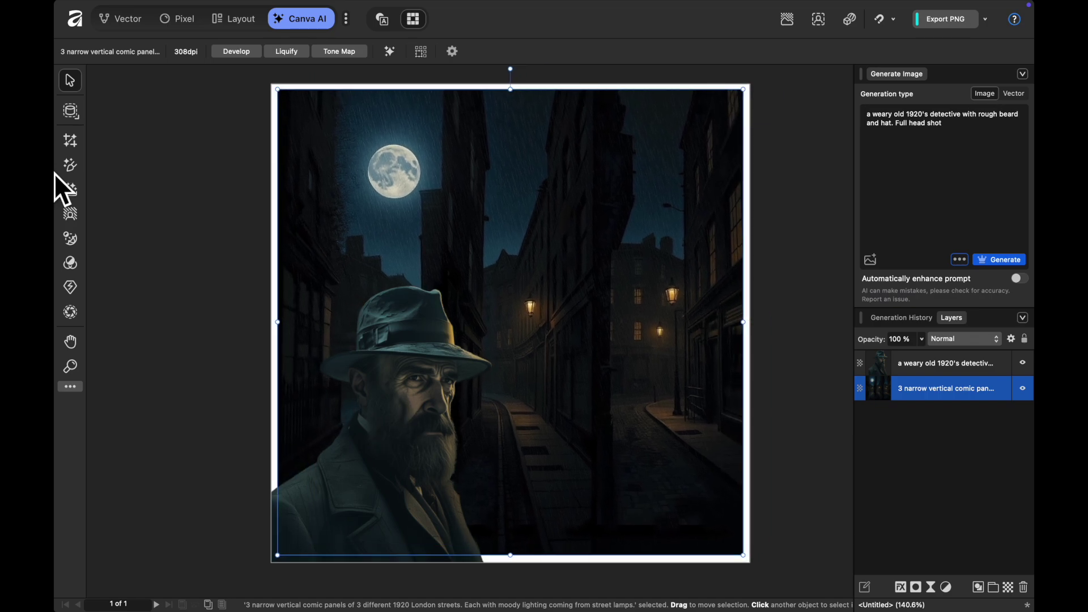
left_click(399, 412)
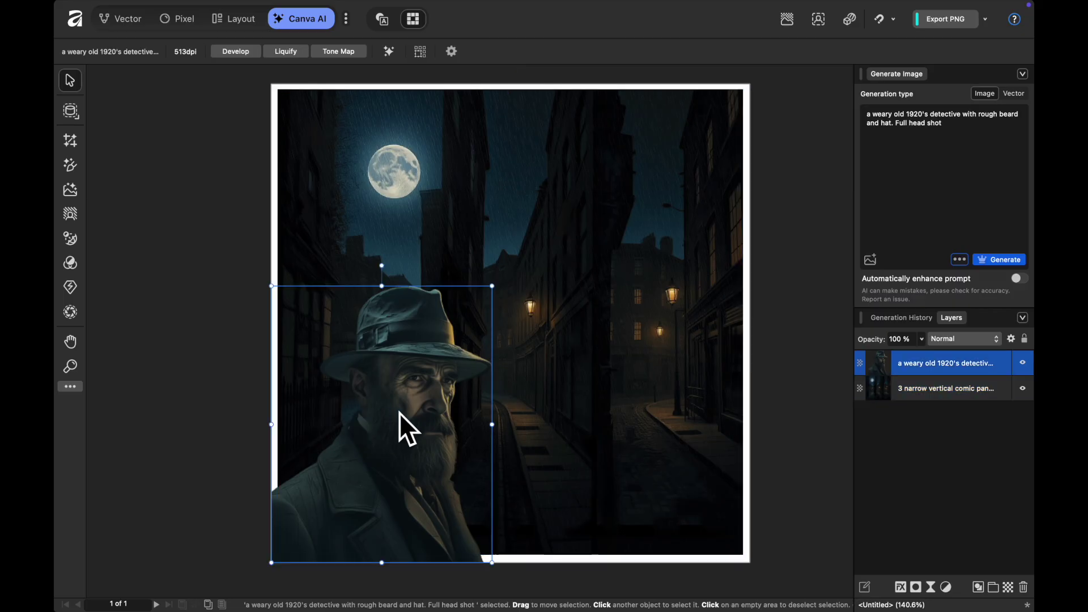
mouse_move(400, 410)
left_mouse_down()
mouse_move(416, 396)
mouse_move(406, 406)
left_mouse_up()
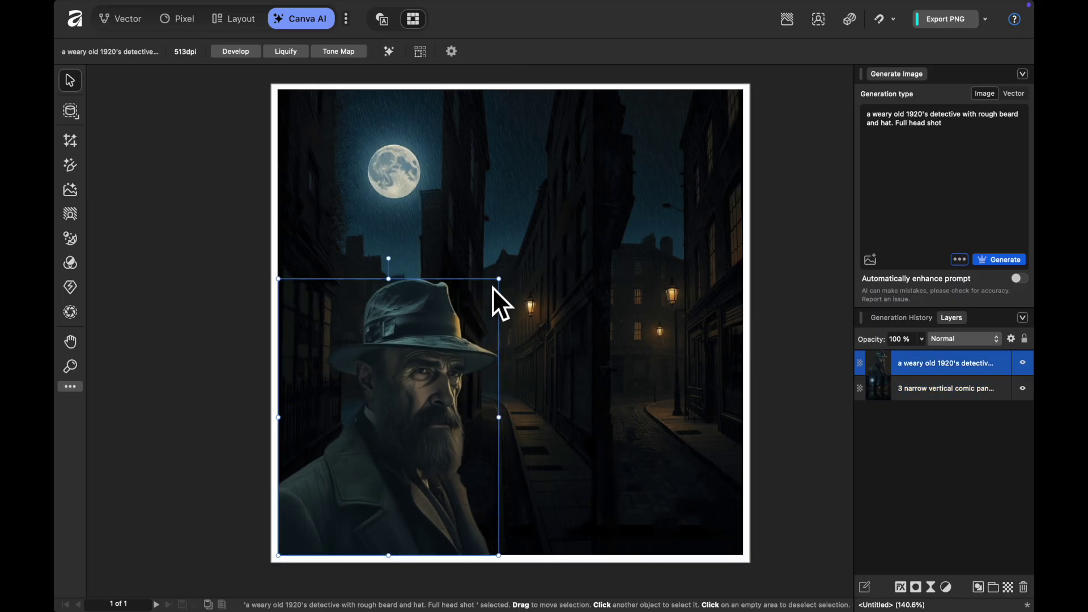
mouse_move(499, 279)
left_mouse_down()
mouse_move(541, 271)
mouse_move(499, 280)
left_mouse_up()
left_click(787, 199)
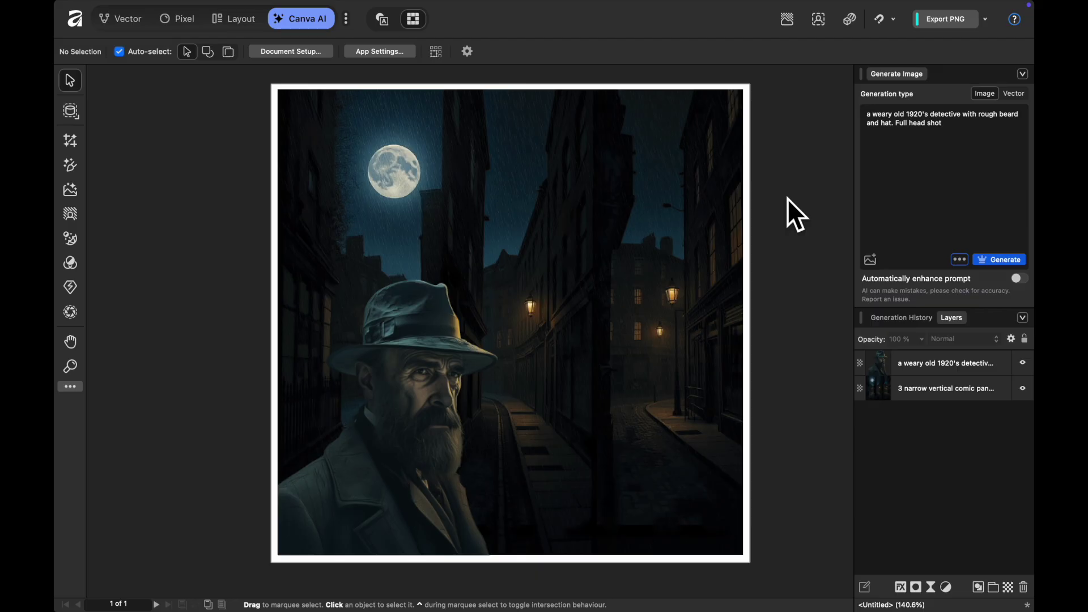